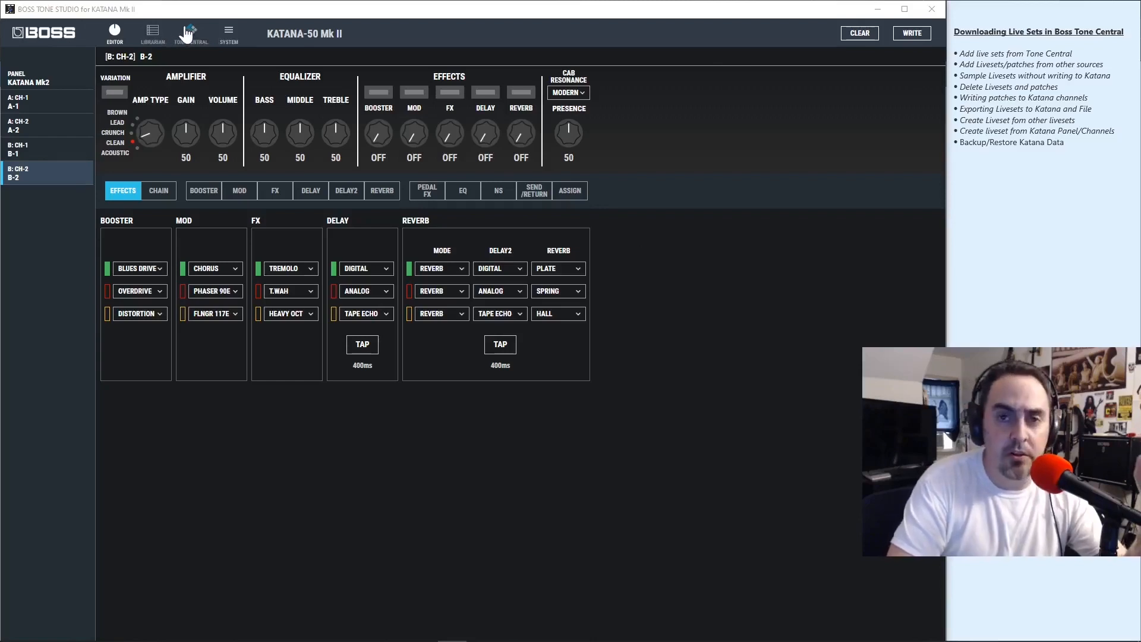
- Add the Liquid Tones by Liquid Charlie live set from Tone Central and show it in the Librarian
left_click(189, 32)
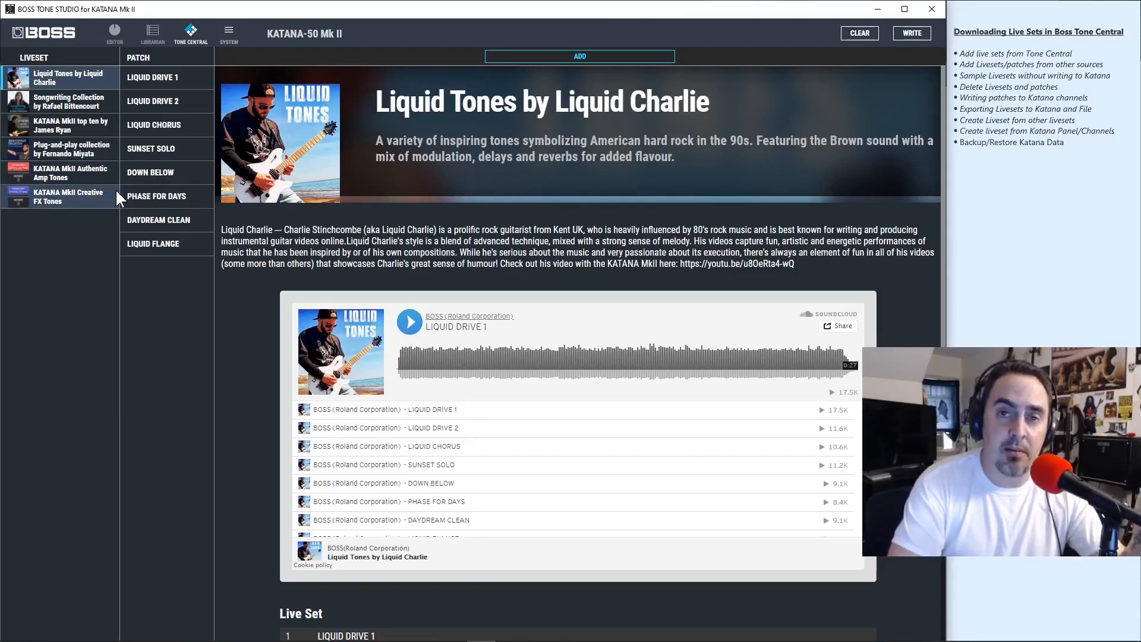
scroll(626, 375, "down", 2)
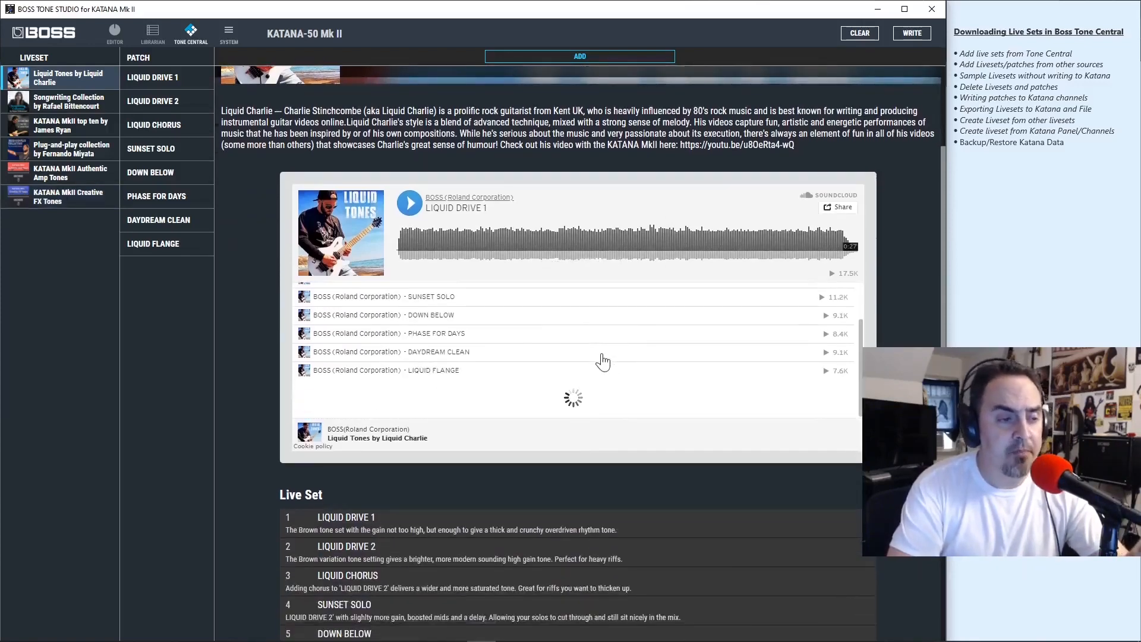
scroll(456, 306, "down", 1)
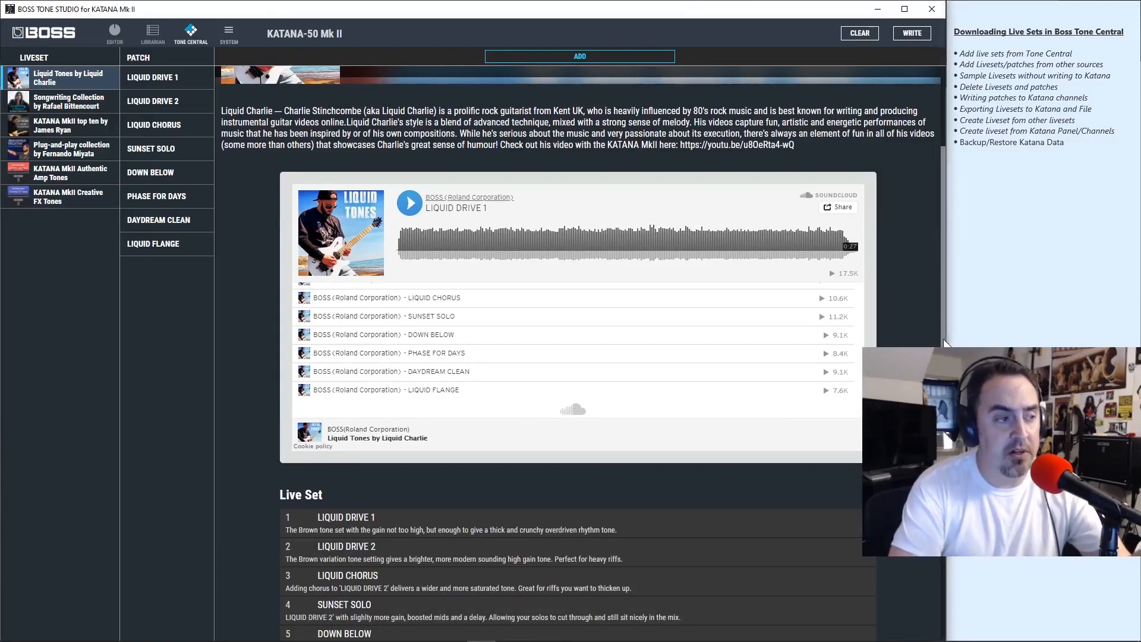
left_click_drag(943, 339, 941, 428)
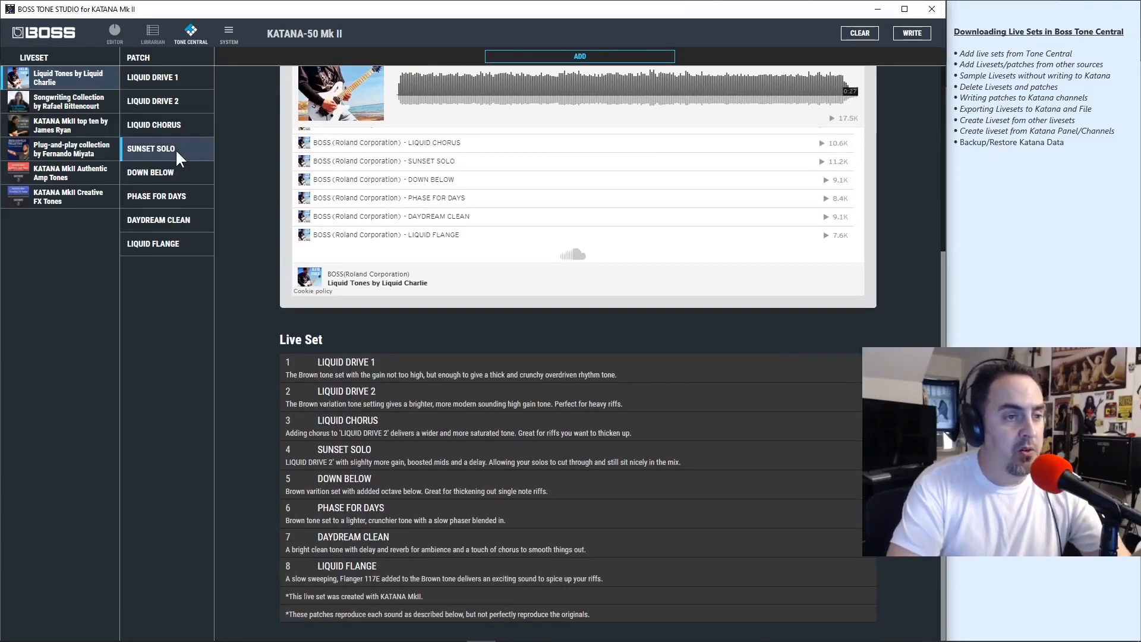
left_click(162, 202)
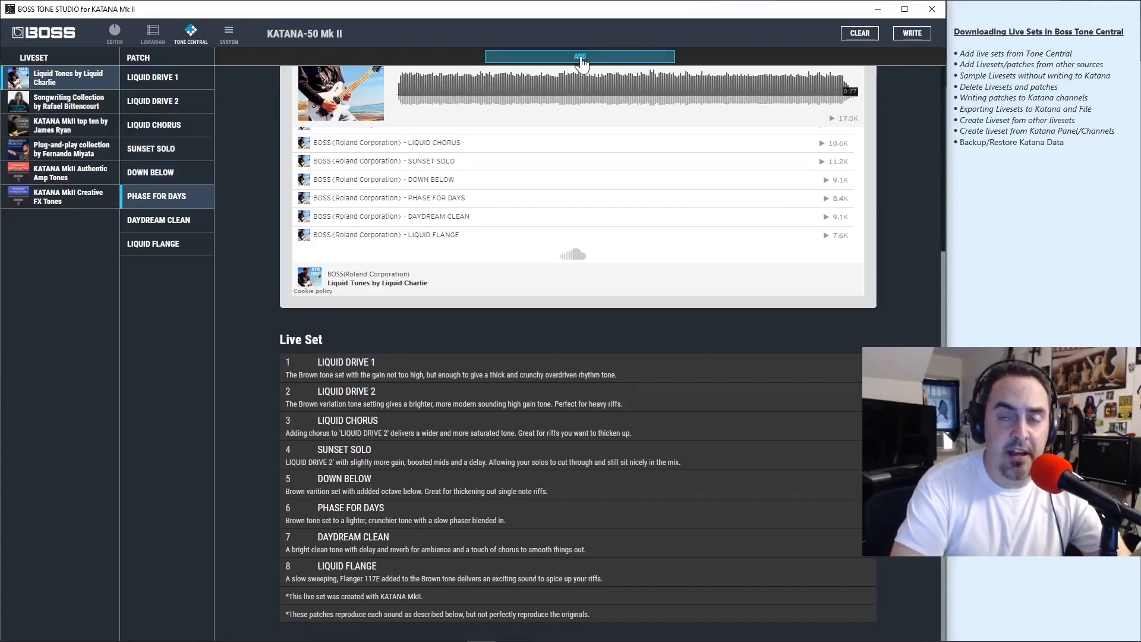
left_click(179, 82)
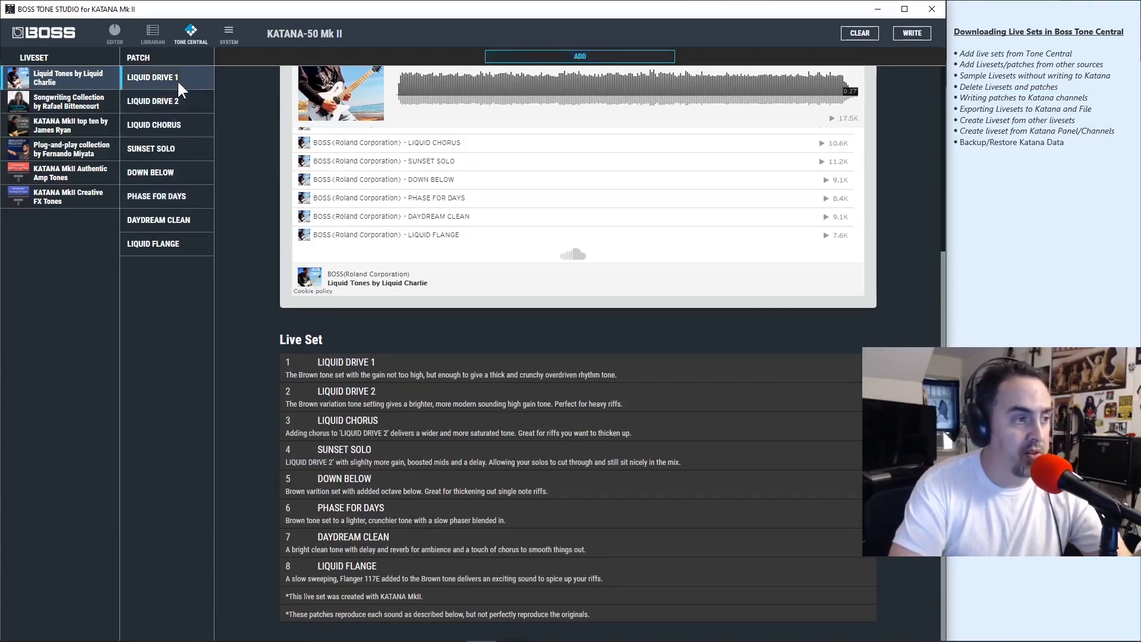
left_click(574, 54)
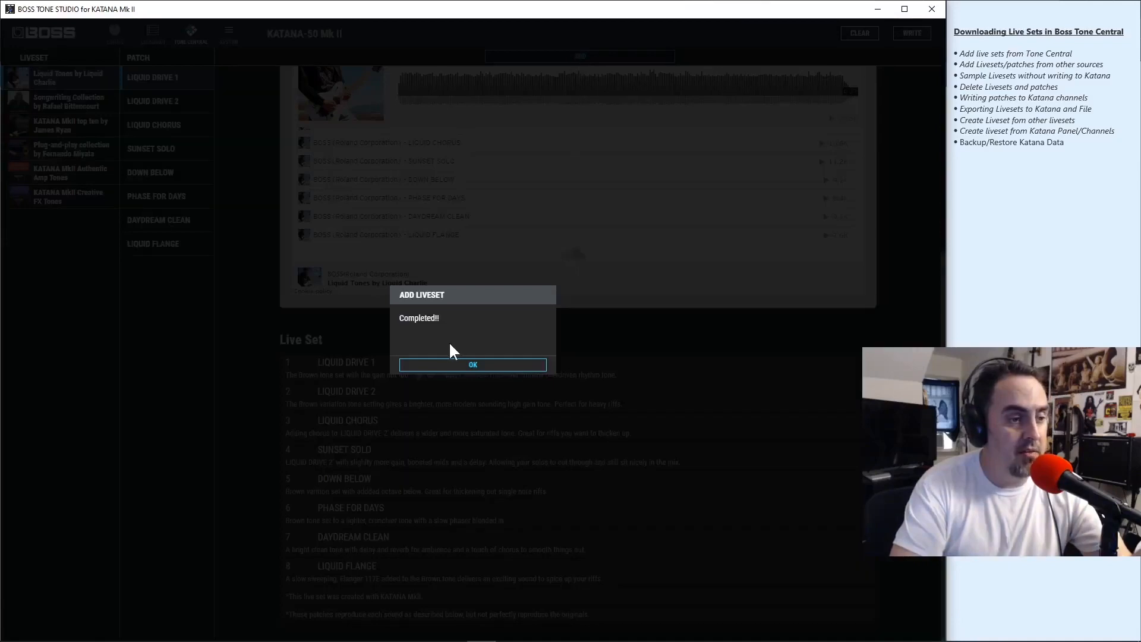
left_click(472, 367)
left_click(153, 35)
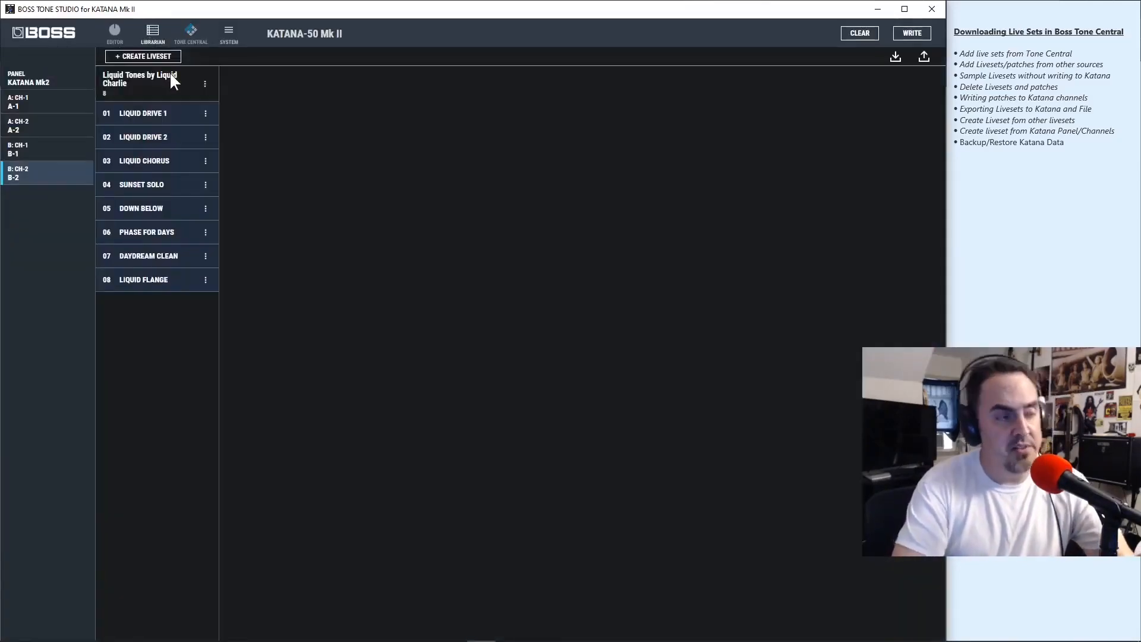
- Add the KATANA MkII Authentic Amp Tones live set from Tone Central
left_click(198, 35)
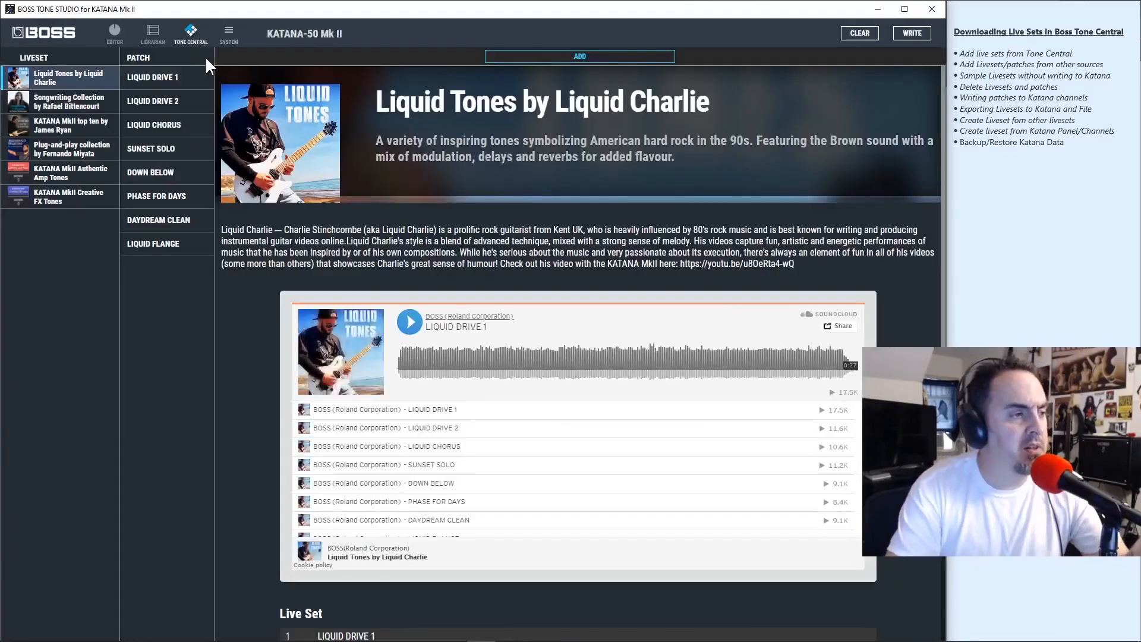
left_click(70, 172)
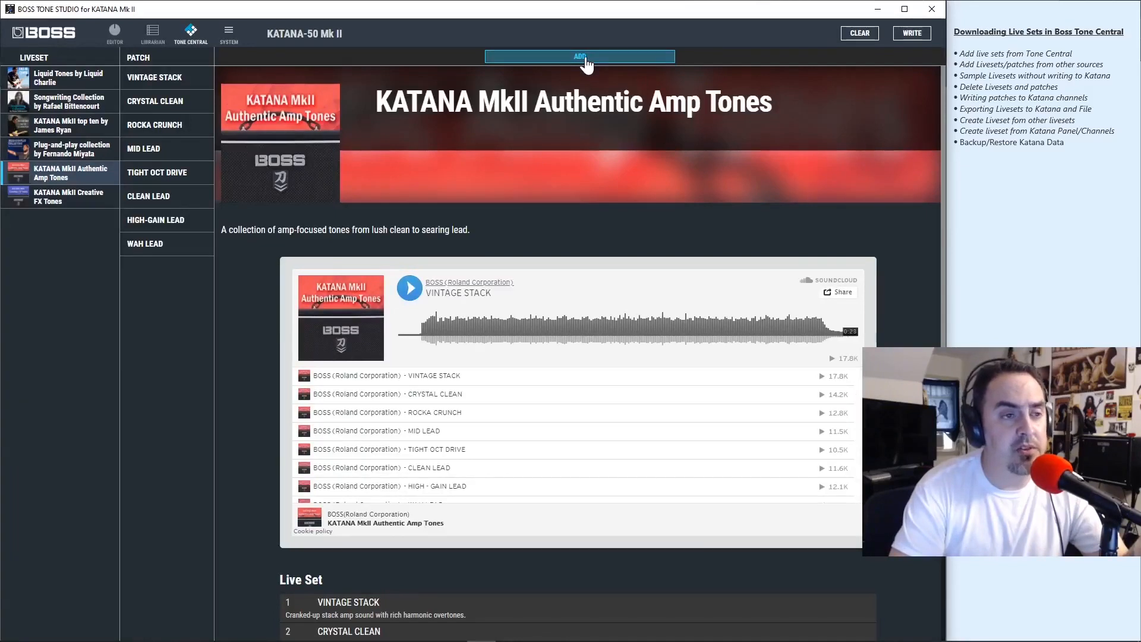
left_click(580, 57)
left_click(484, 366)
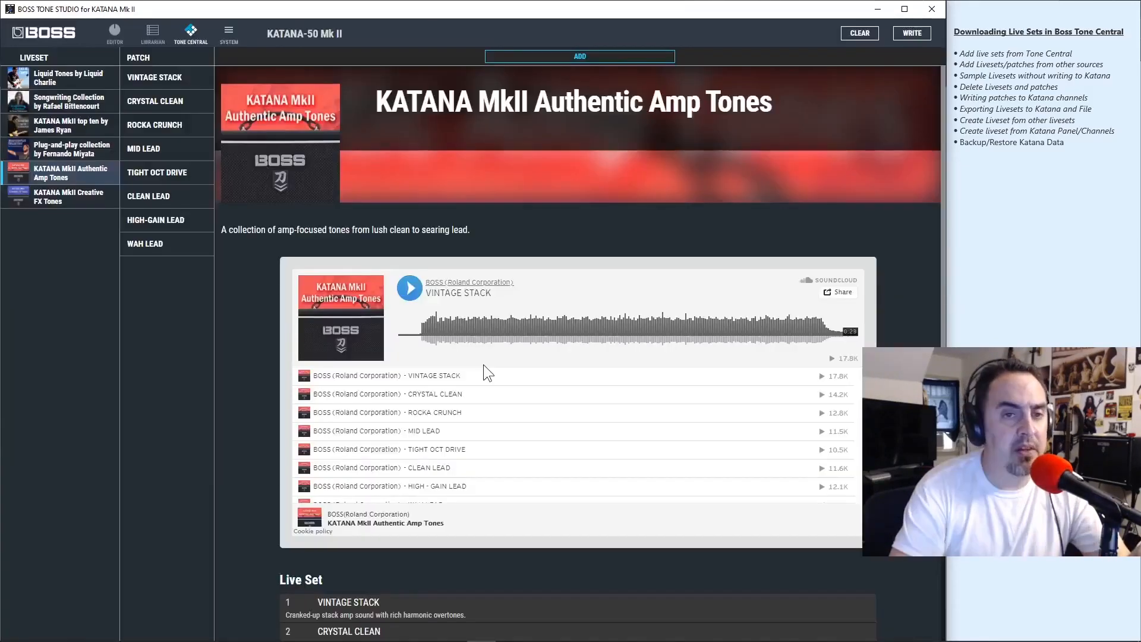
- Add the KATANA MkII Creative FX Tones live set and return to the Librarian
left_click(66, 202)
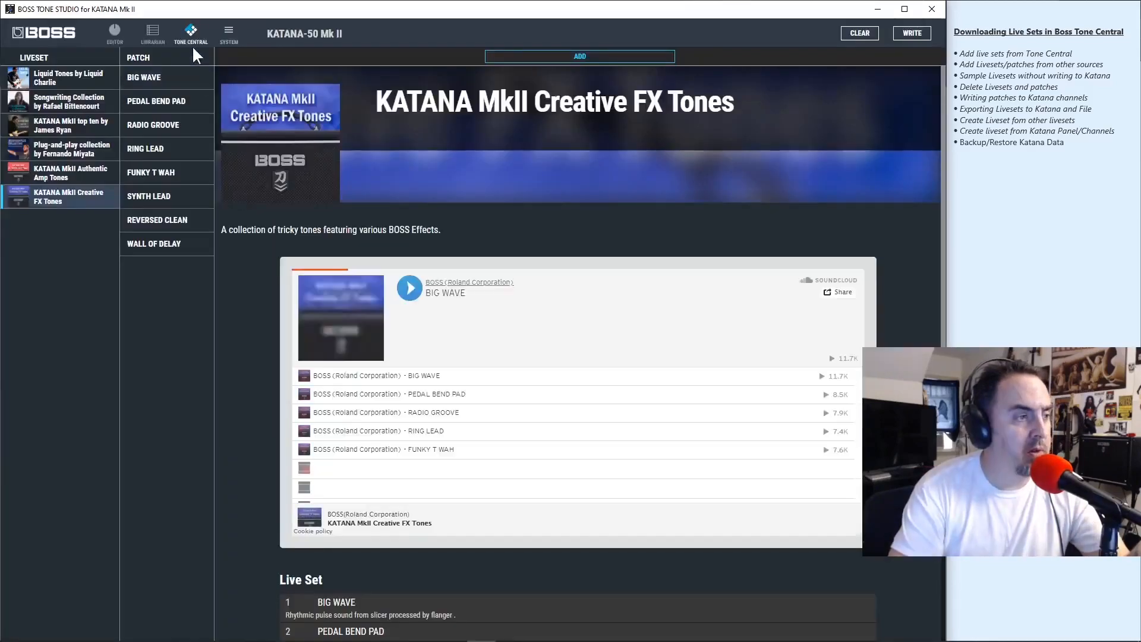
left_click(541, 59)
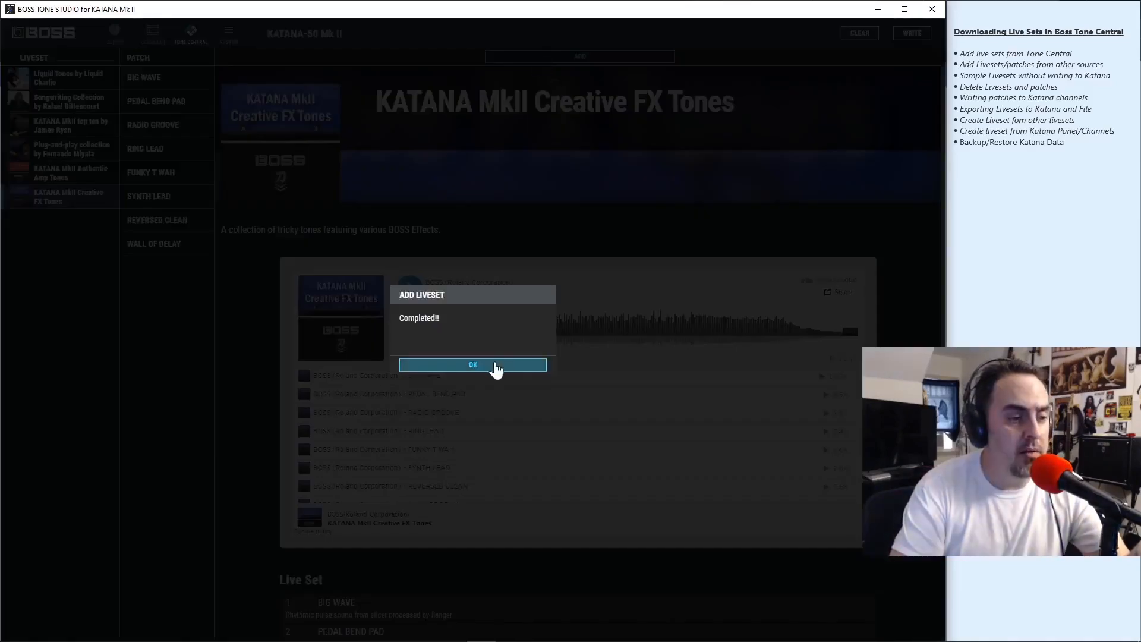
left_click(497, 366)
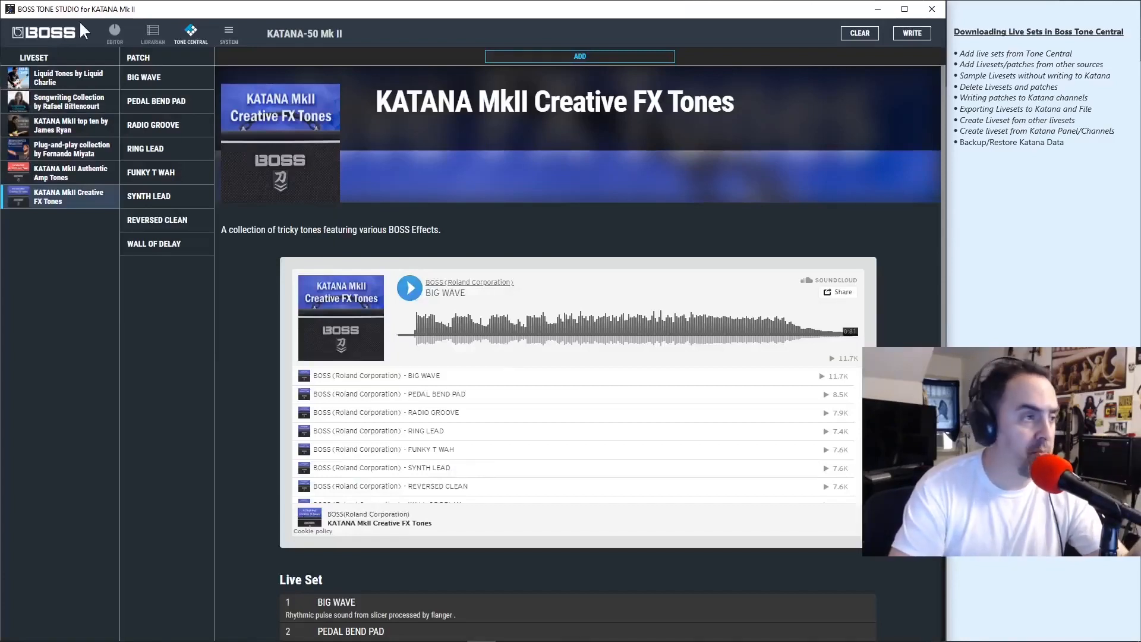
left_click(152, 33)
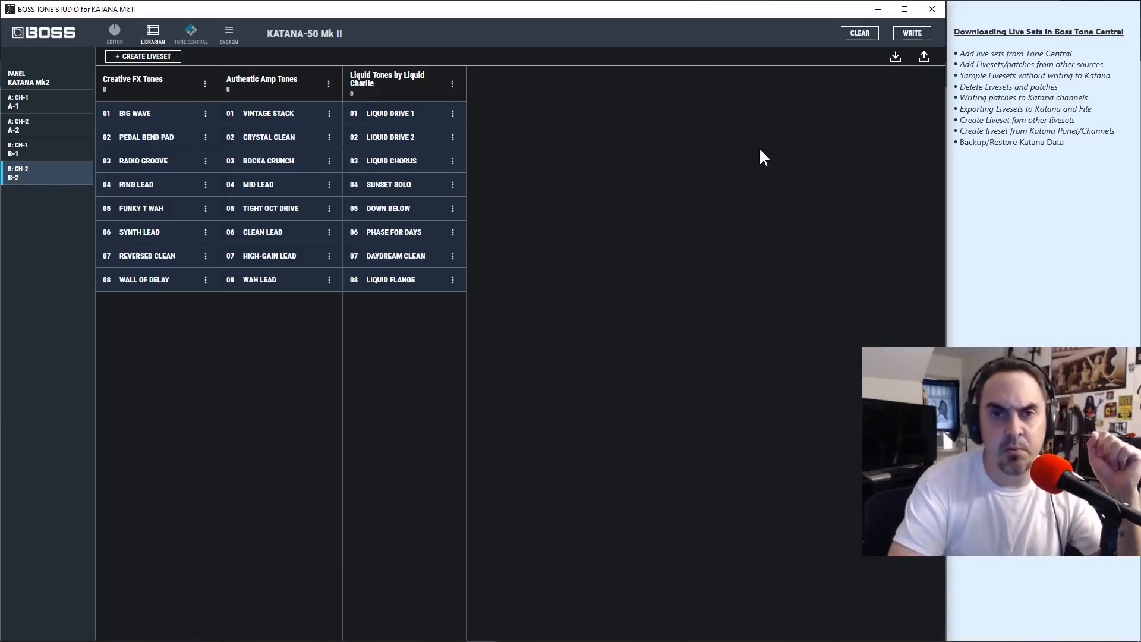
- Switch to Chrome and look through the shared files of the Boss Katana Patch Central Facebook group for tone patches
mouse_move(307, 641)
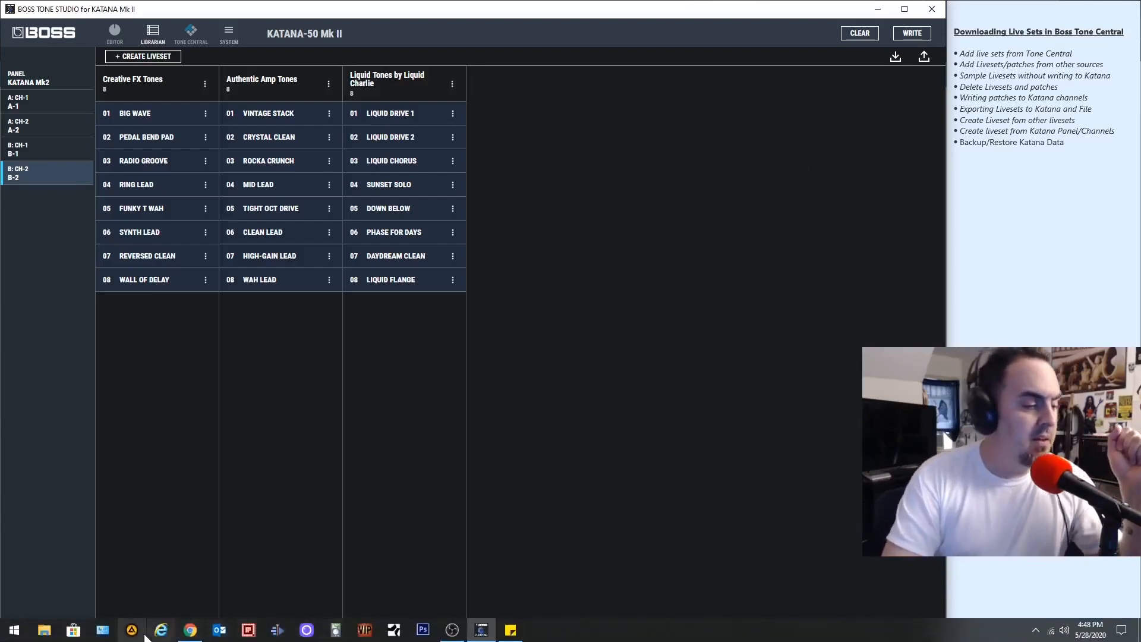
left_click(198, 632)
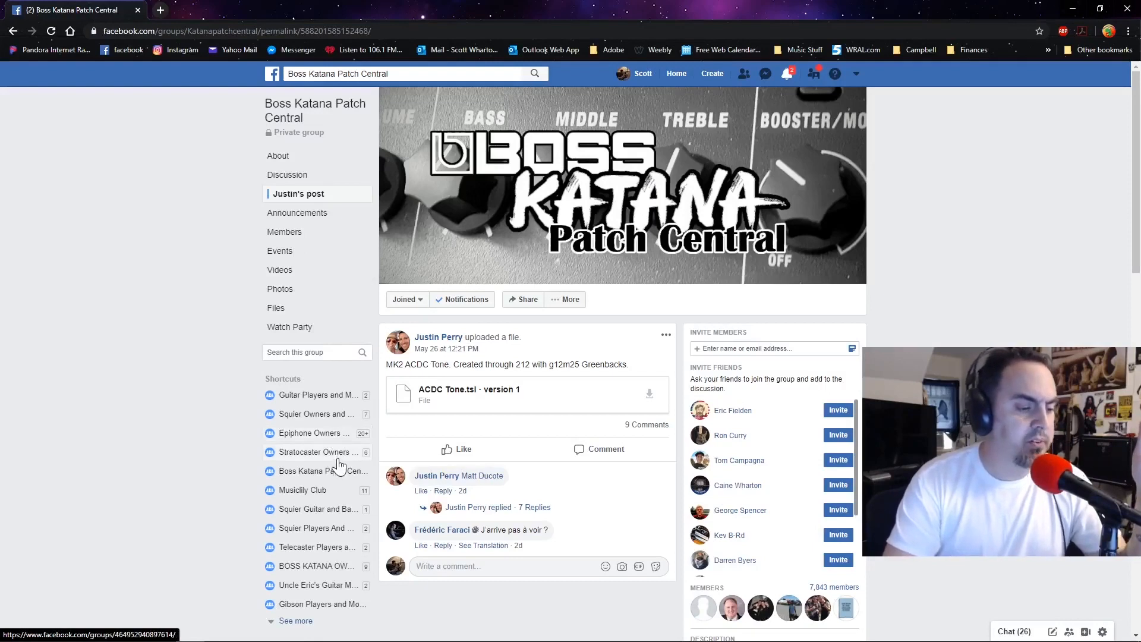
scroll(338, 461, "down", 2)
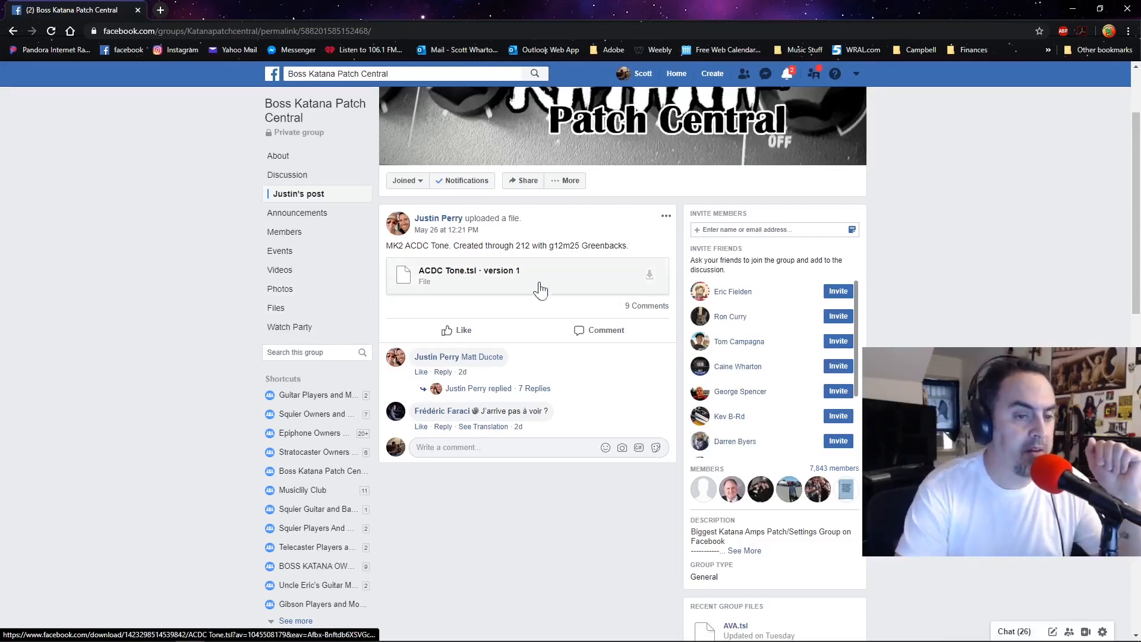
left_click(276, 314)
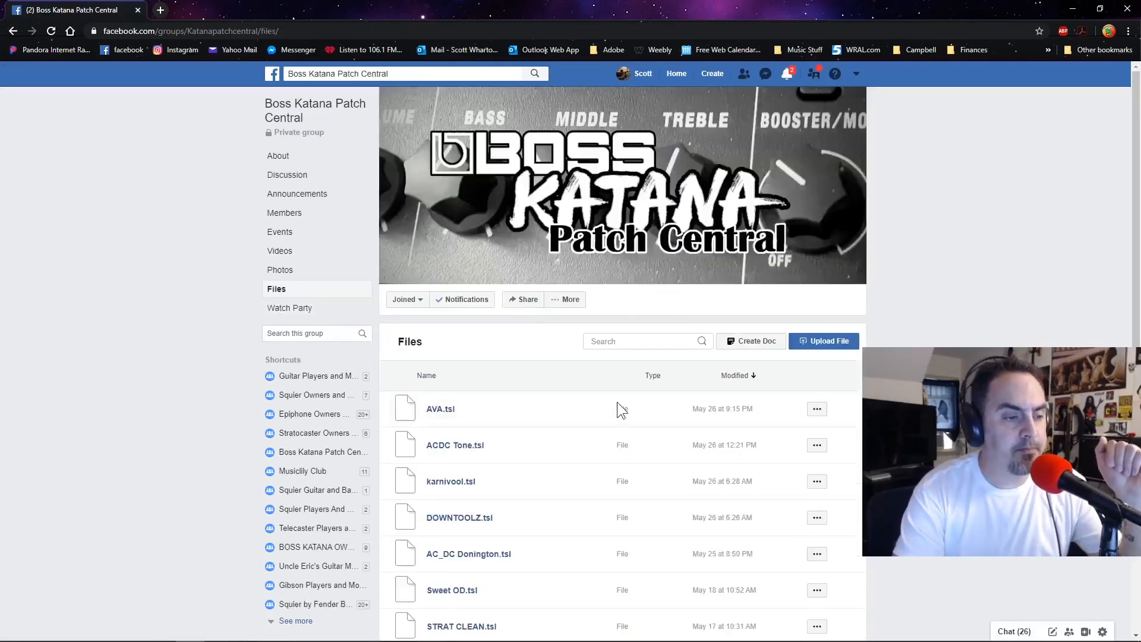
scroll(592, 397, "down", 5)
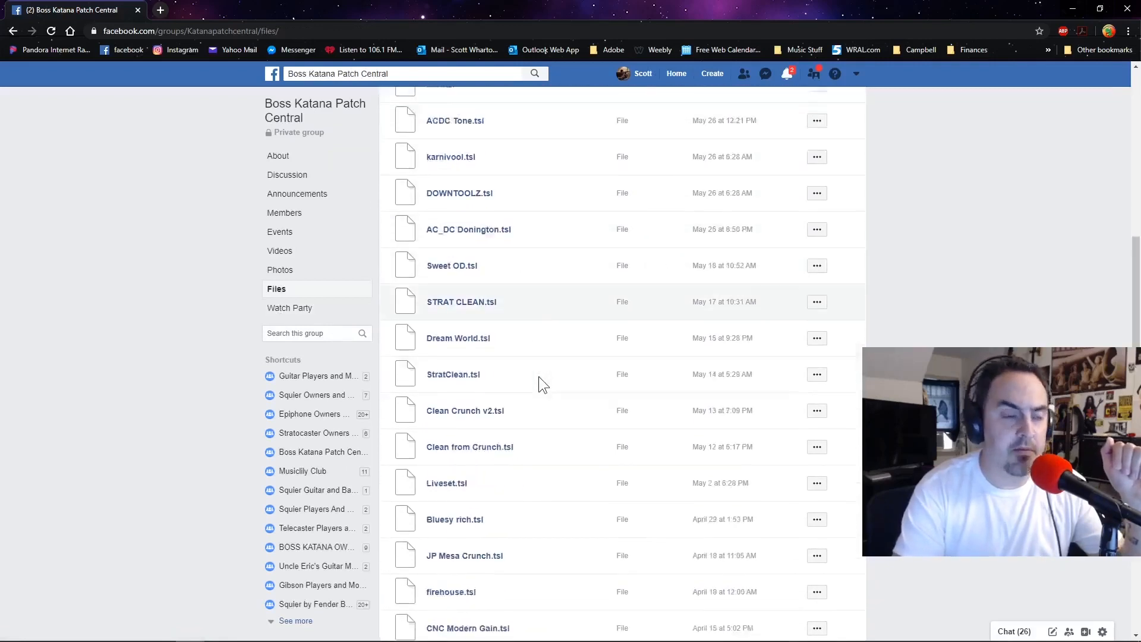
scroll(542, 384, "down", 3)
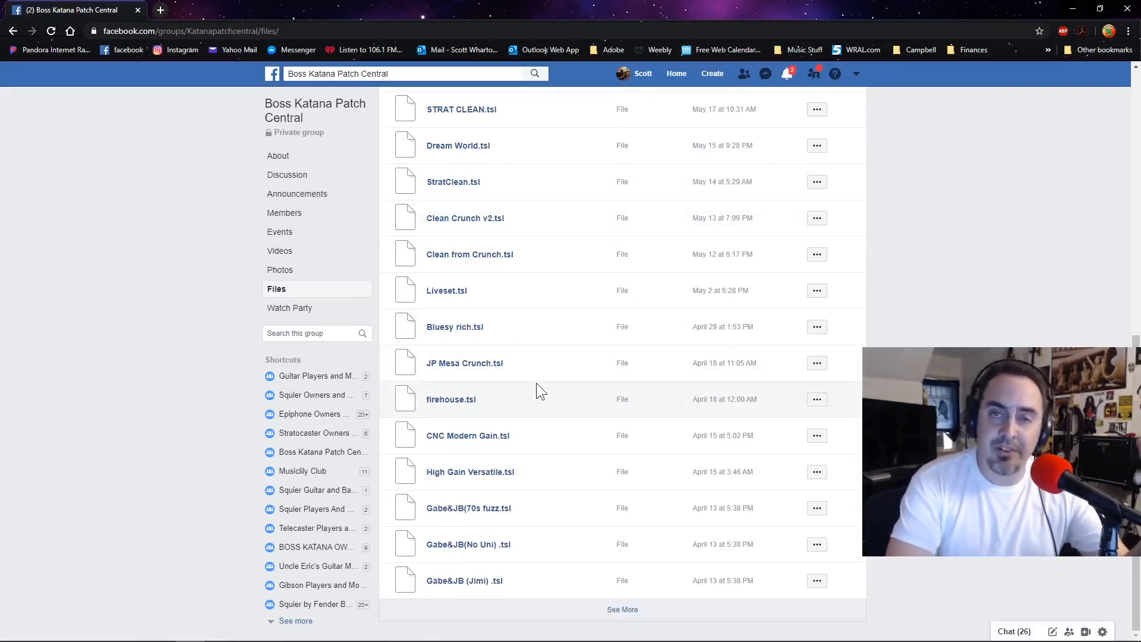
scroll(537, 391, "up", 5)
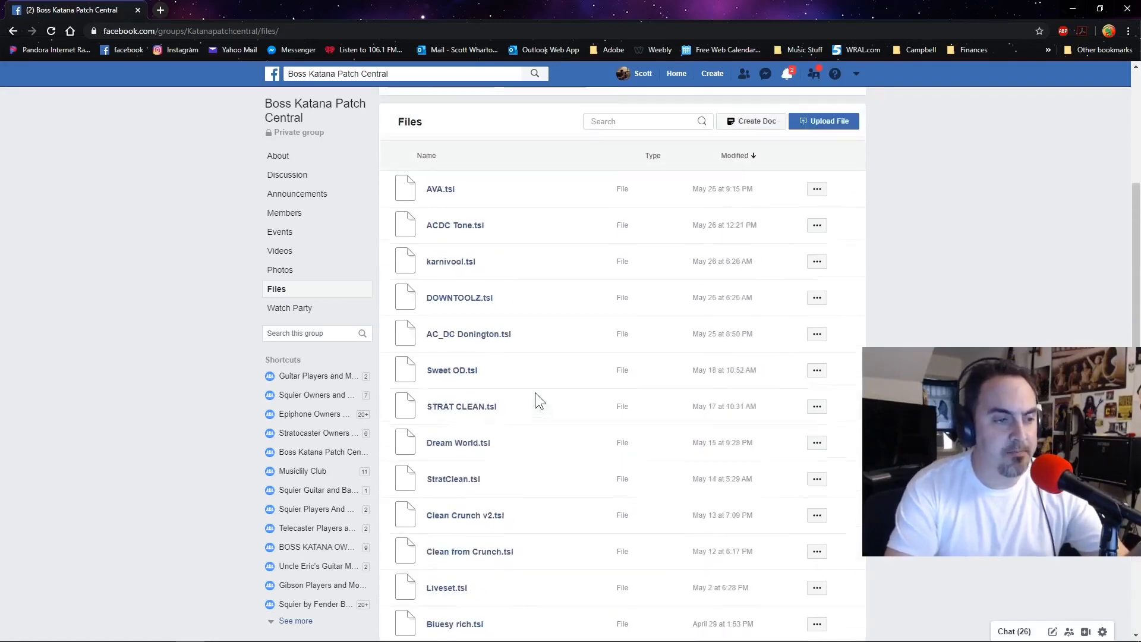
scroll(535, 392, "down", 5)
scroll(515, 380, "up", 5)
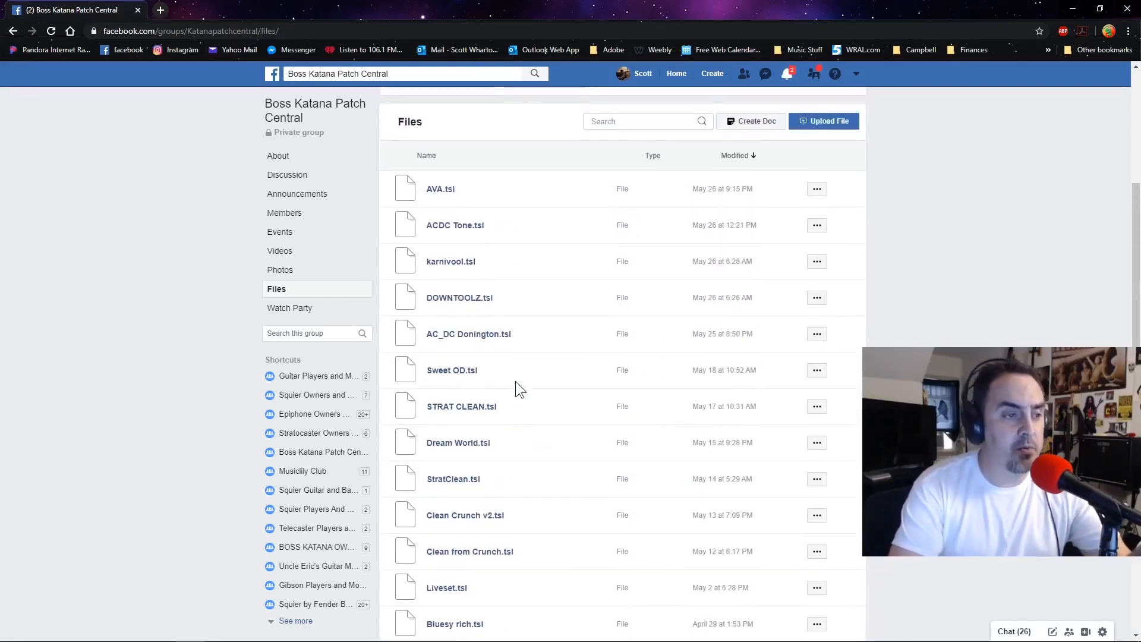
- Download ACDC Tone.tsl from its group post and return to BOSS Tone Studio
left_click(455, 226)
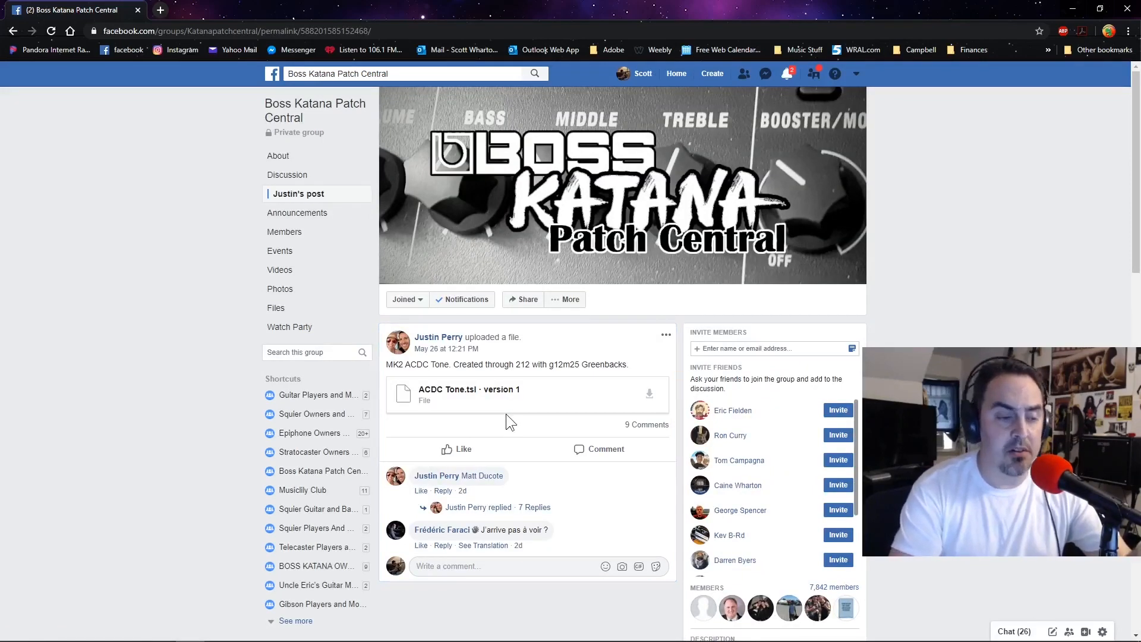
scroll(595, 437, "down", 1)
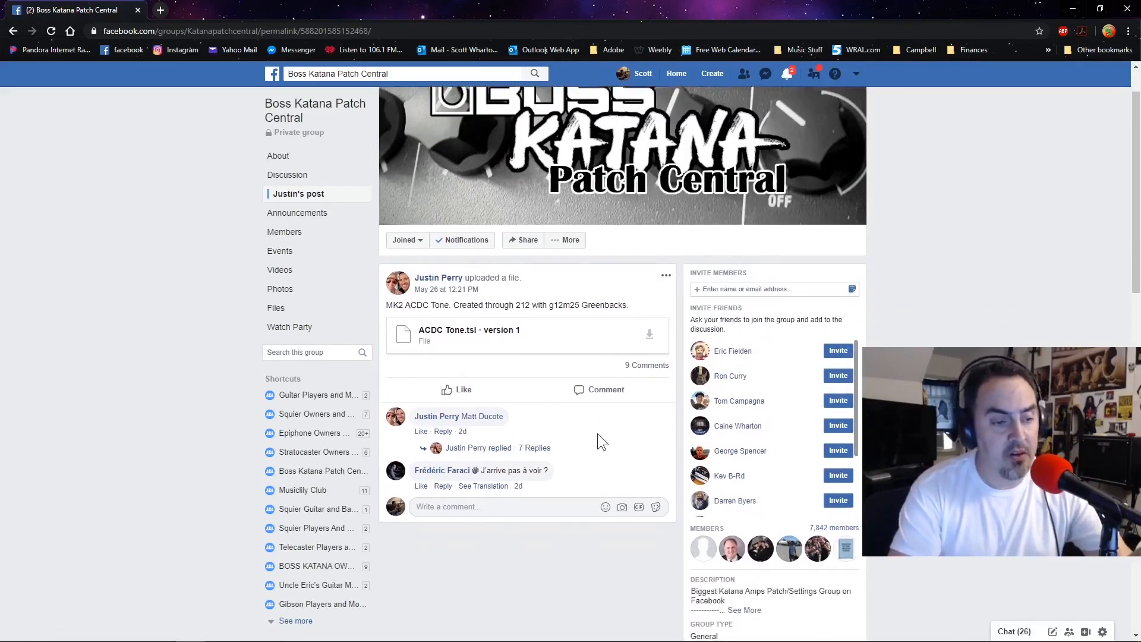
left_click(474, 332)
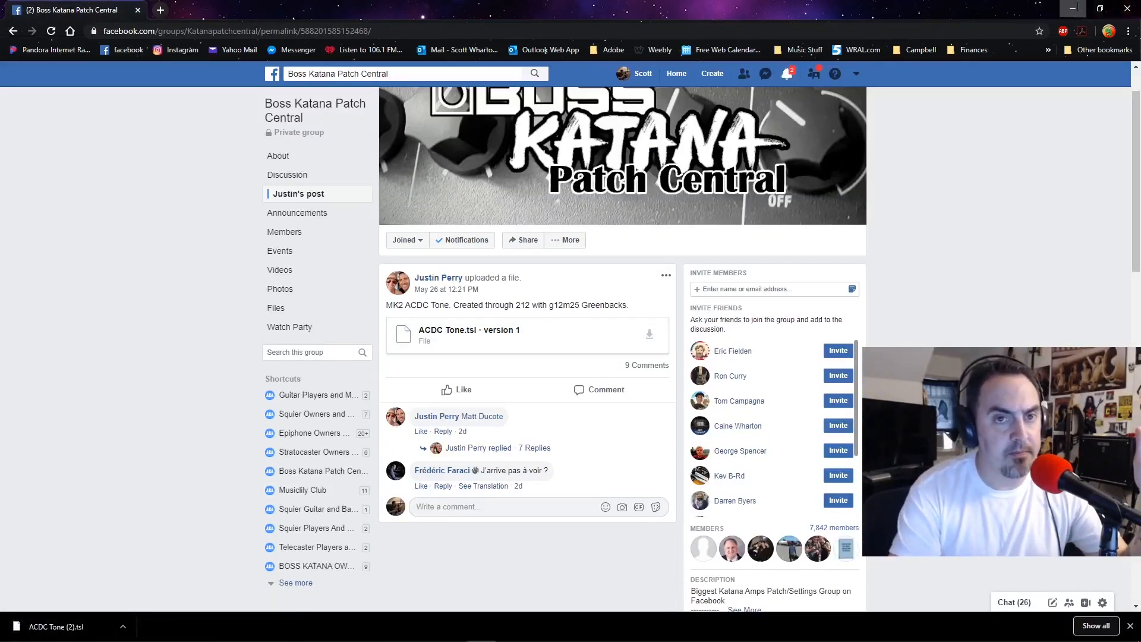
left_click(1073, 8)
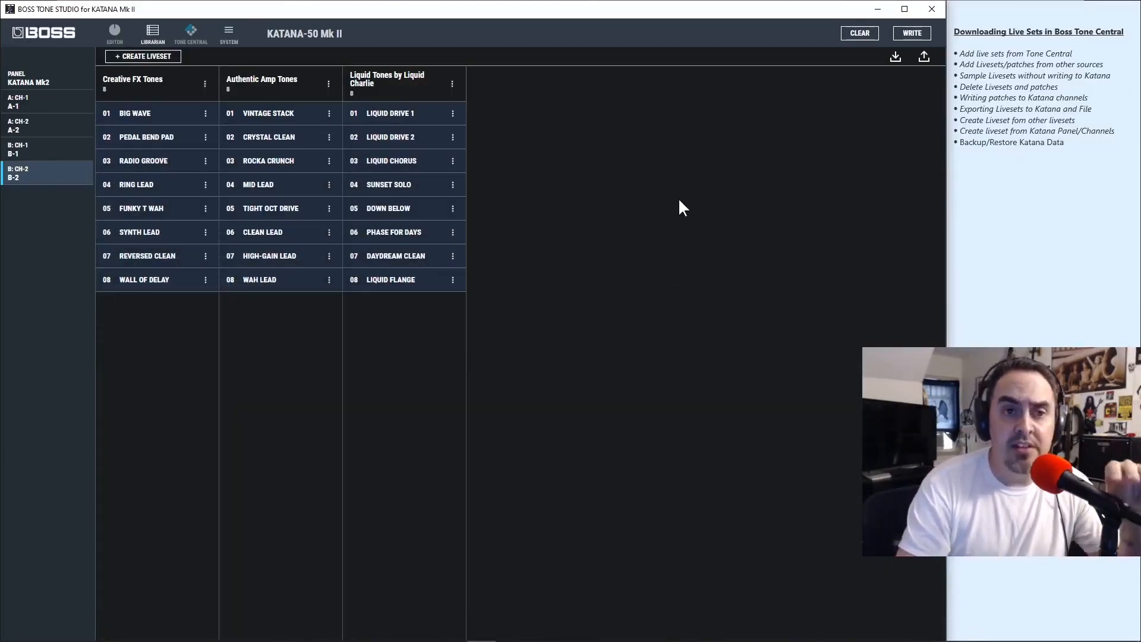
- Import the live set file ROCK LEGEND 1.tsl from the Katana patches folder into the Librarian
left_click(893, 63)
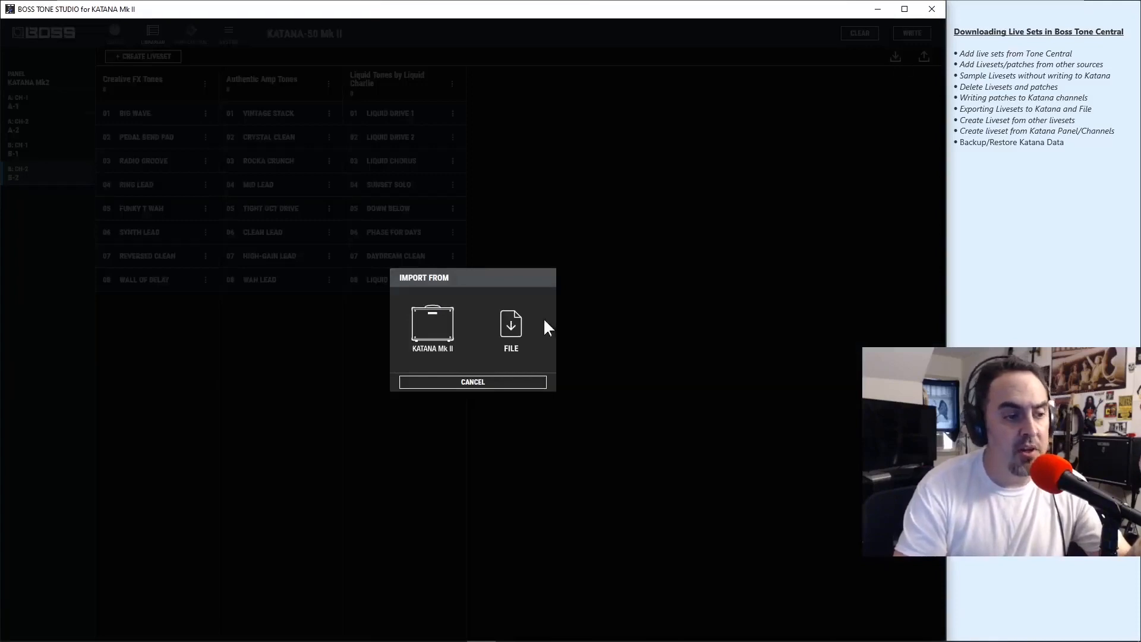
left_click(512, 325)
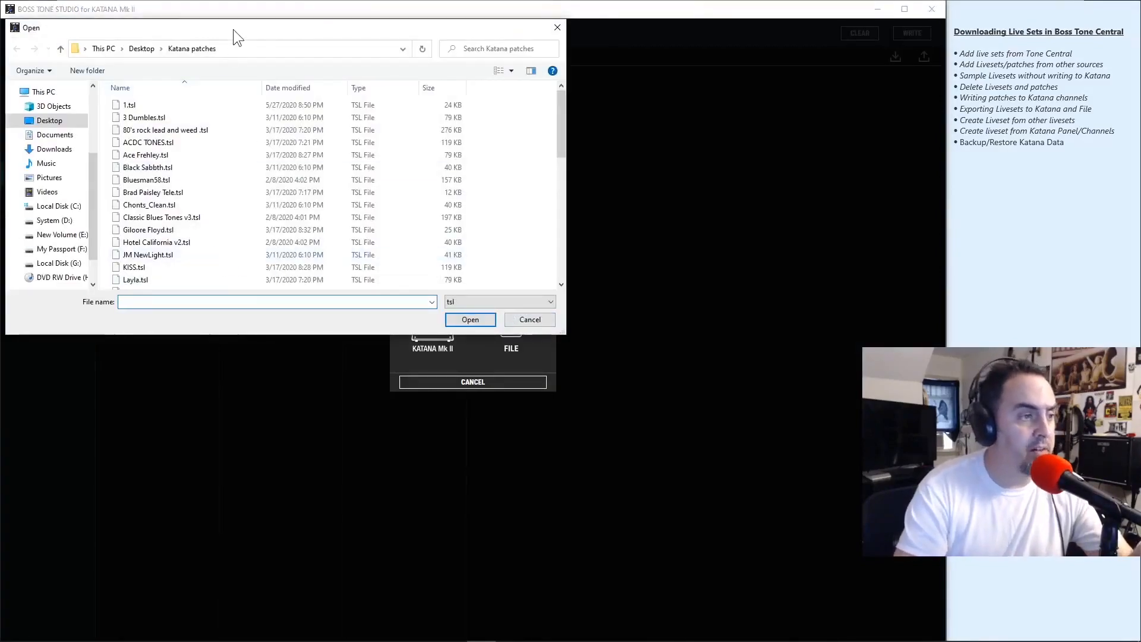
left_click_drag(233, 28, 583, 116)
scroll(529, 251, "down", 8)
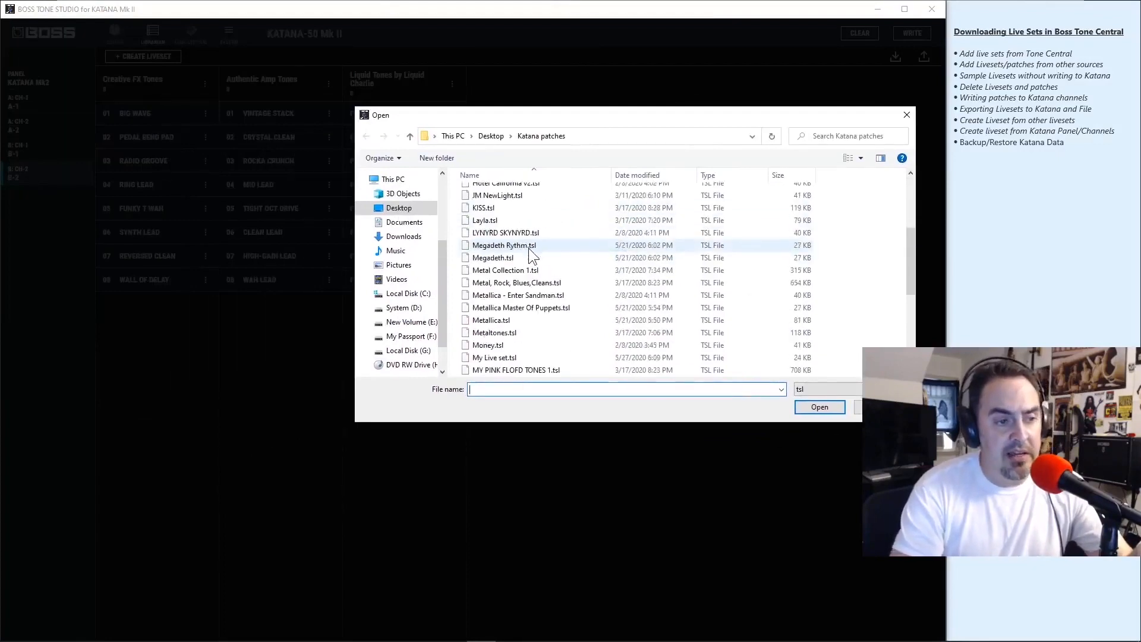
scroll(526, 250, "up", 1)
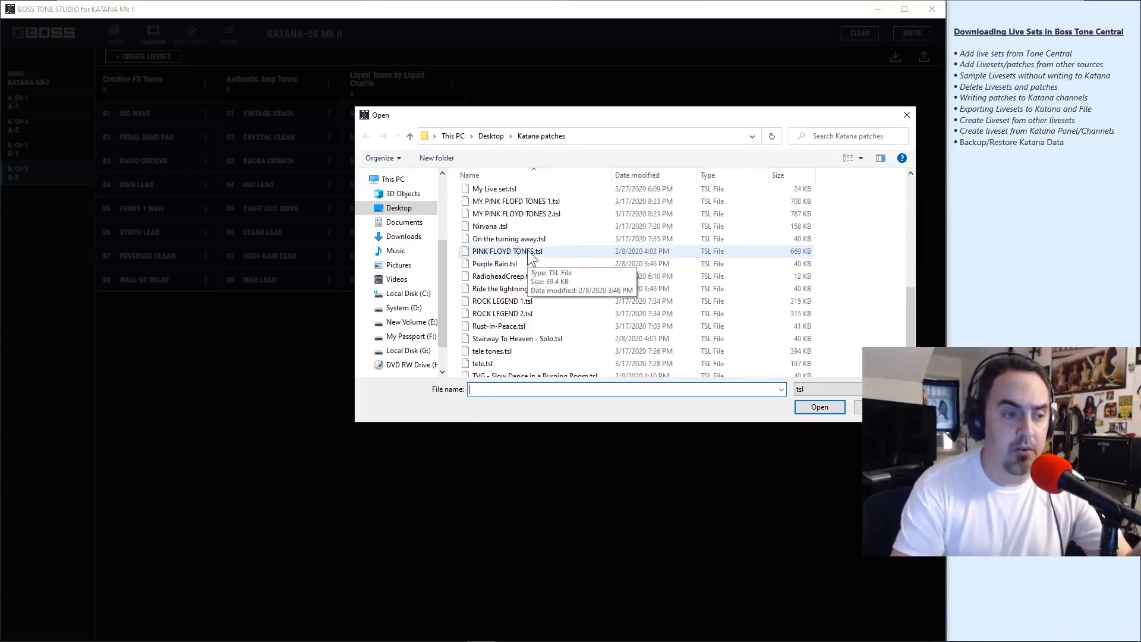
left_click(510, 302)
left_click(840, 409)
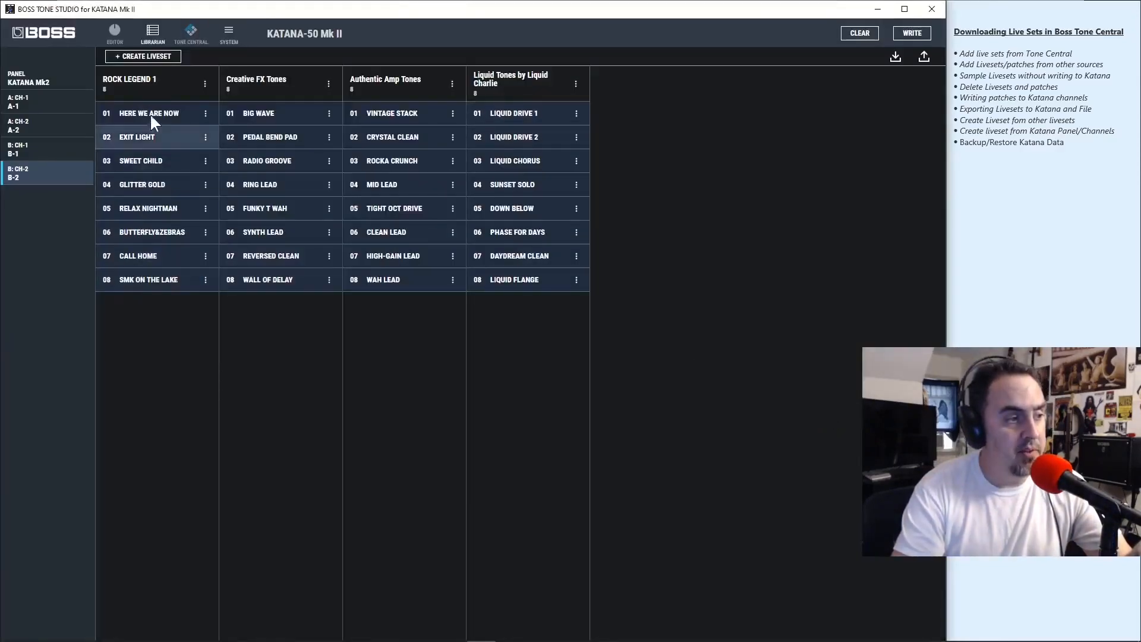
- Import the live set file MY PINK FLOFD TONES 1.tsl from the Katana patches folder
left_click(895, 58)
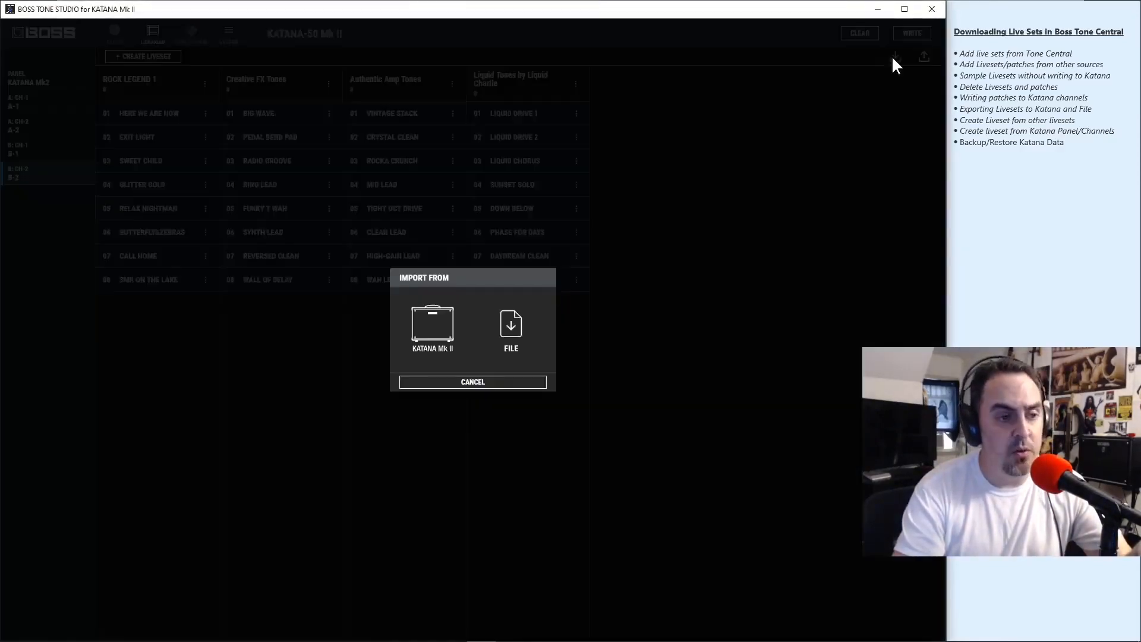
left_click(516, 323)
scroll(660, 315, "down", 5)
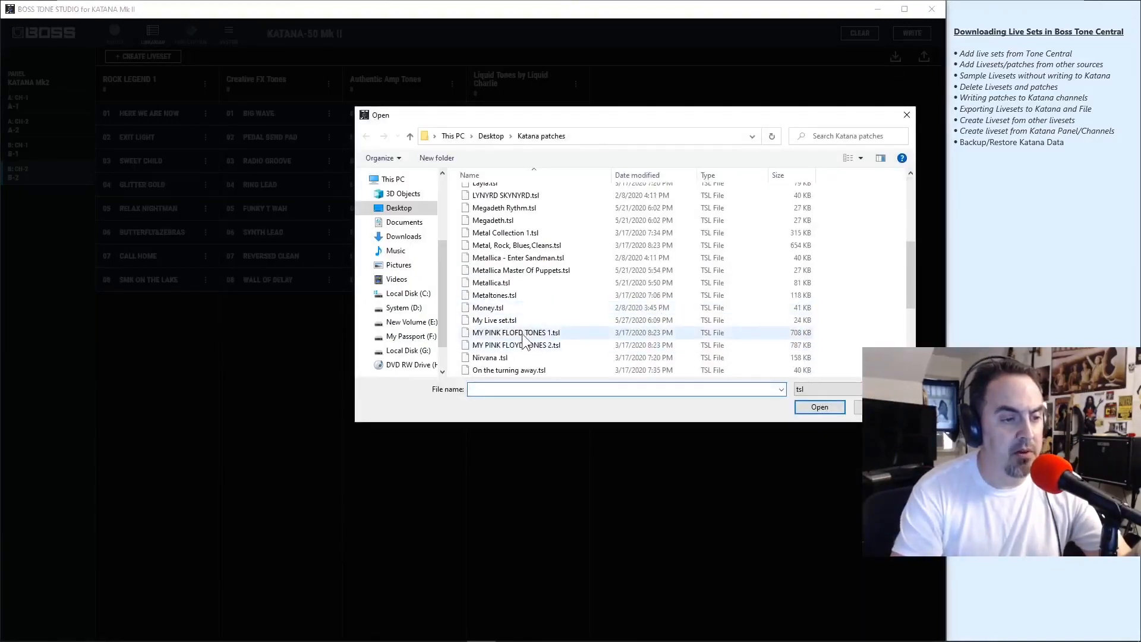
left_click(523, 334)
left_click(819, 408)
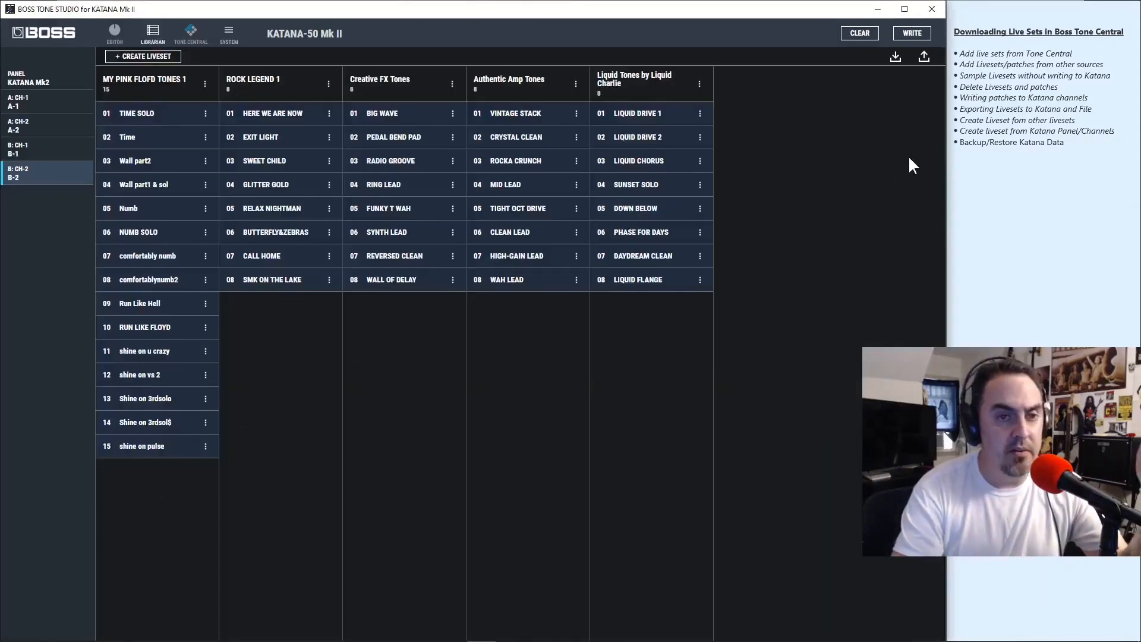
- Import the live set file Purple Rain.tsl from the Katana patches folder into the Librarian
left_click(896, 57)
left_click(513, 328)
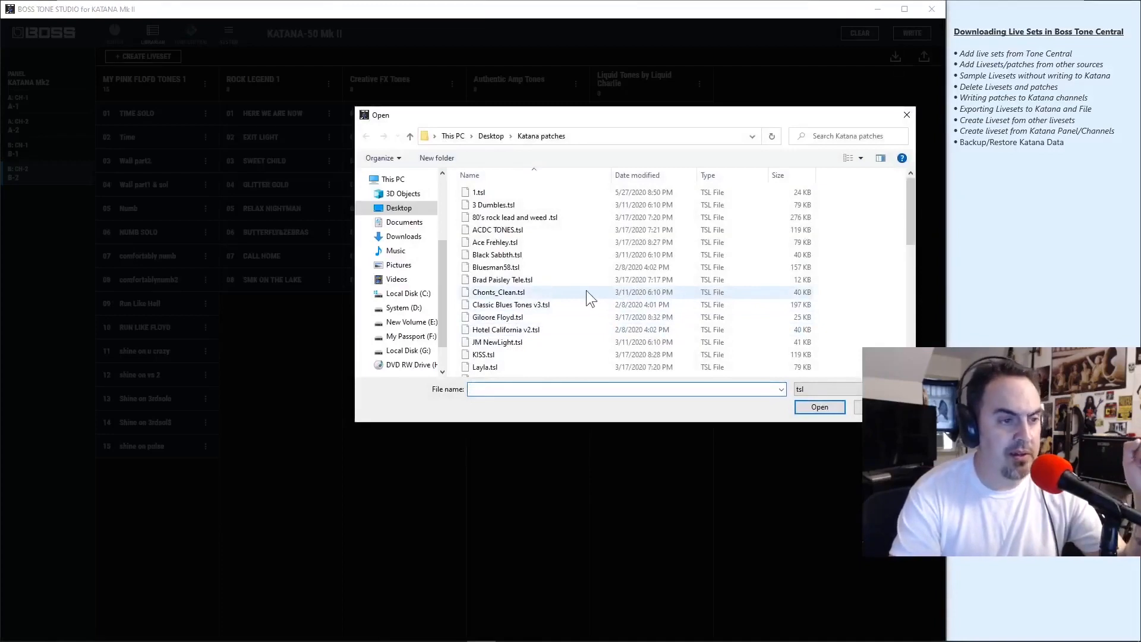
scroll(586, 291, "down", 8)
scroll(586, 291, "down", 2)
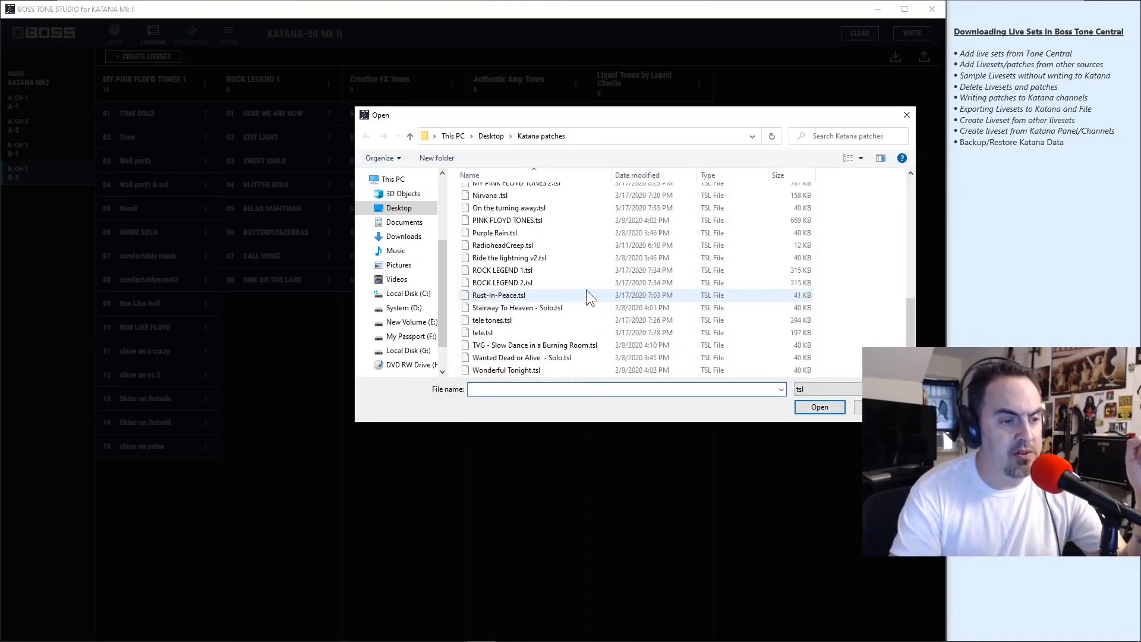
double_click(496, 233)
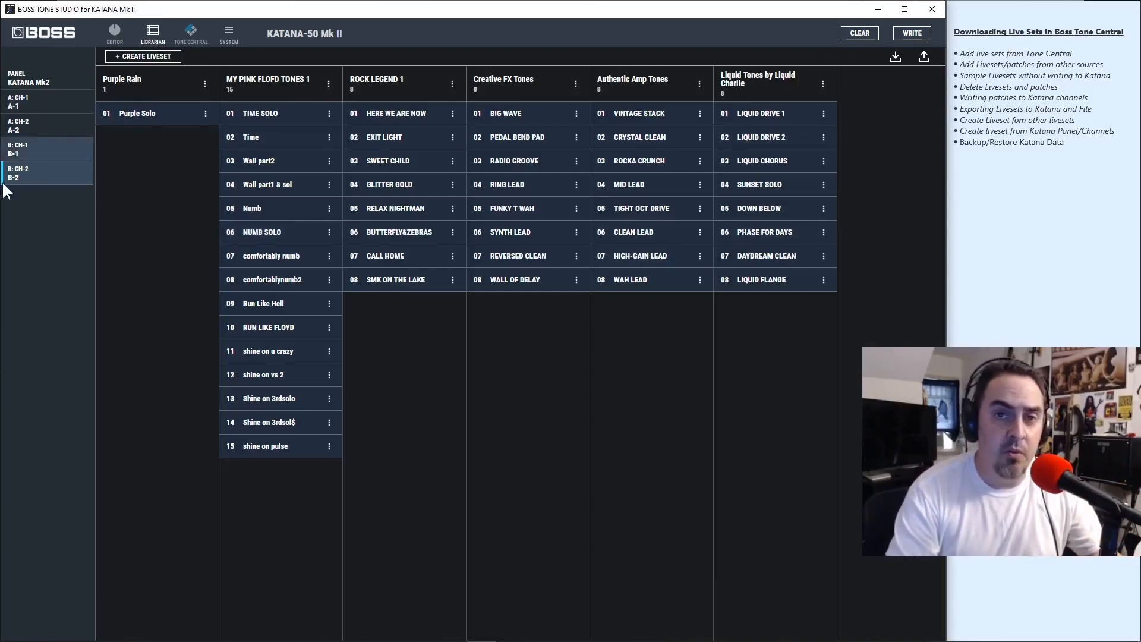
- Sample the LIQUID DRIVE 1 patch from the Liquid Tones live set without writing it to the amp
left_click(758, 112)
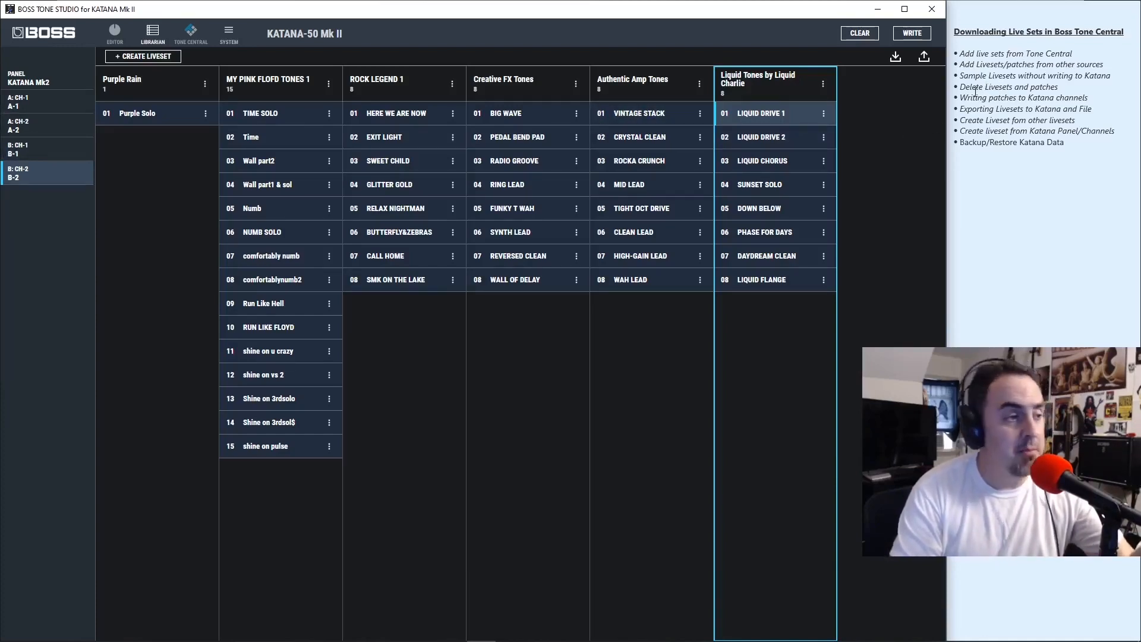
- Delete the Purple Solo patch from the Purple Rain live set
left_click(165, 115)
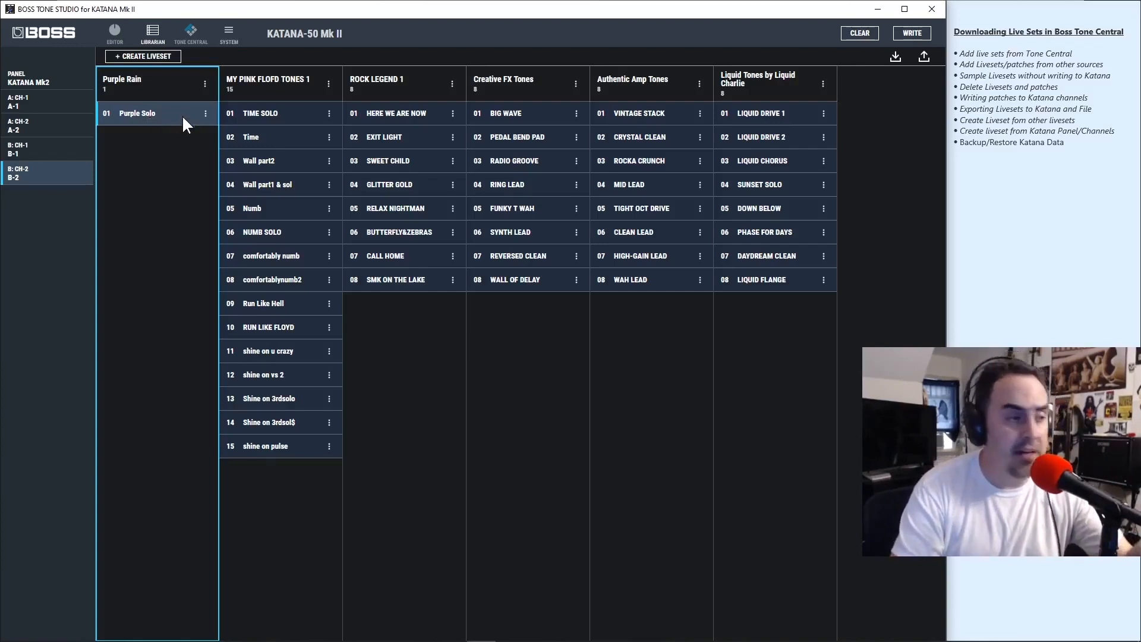
left_click(205, 113)
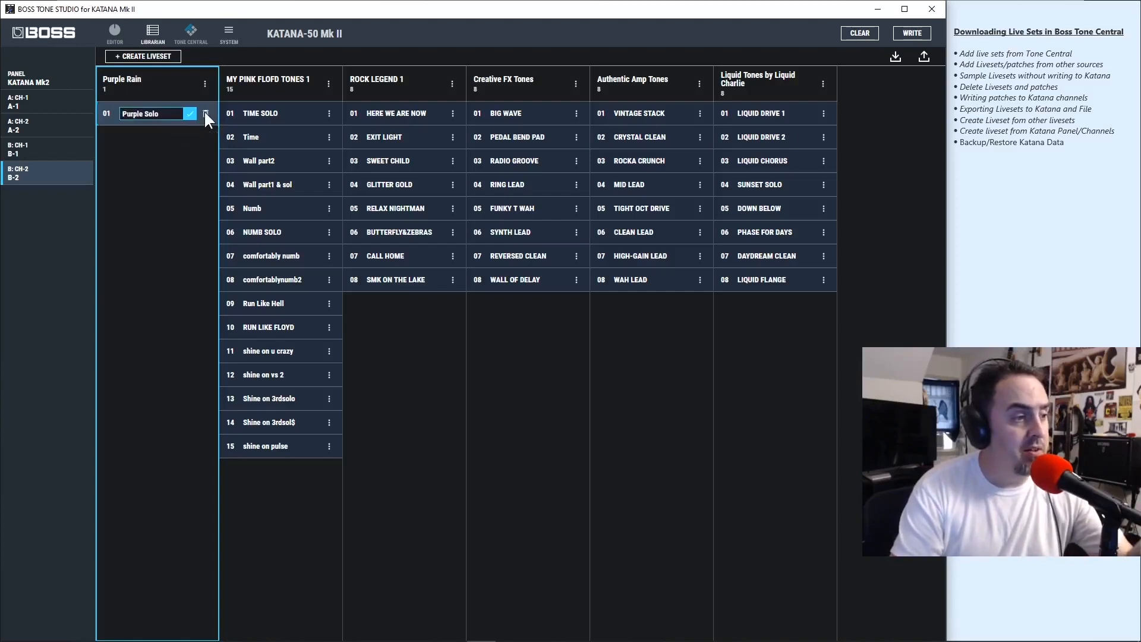
left_click(206, 113)
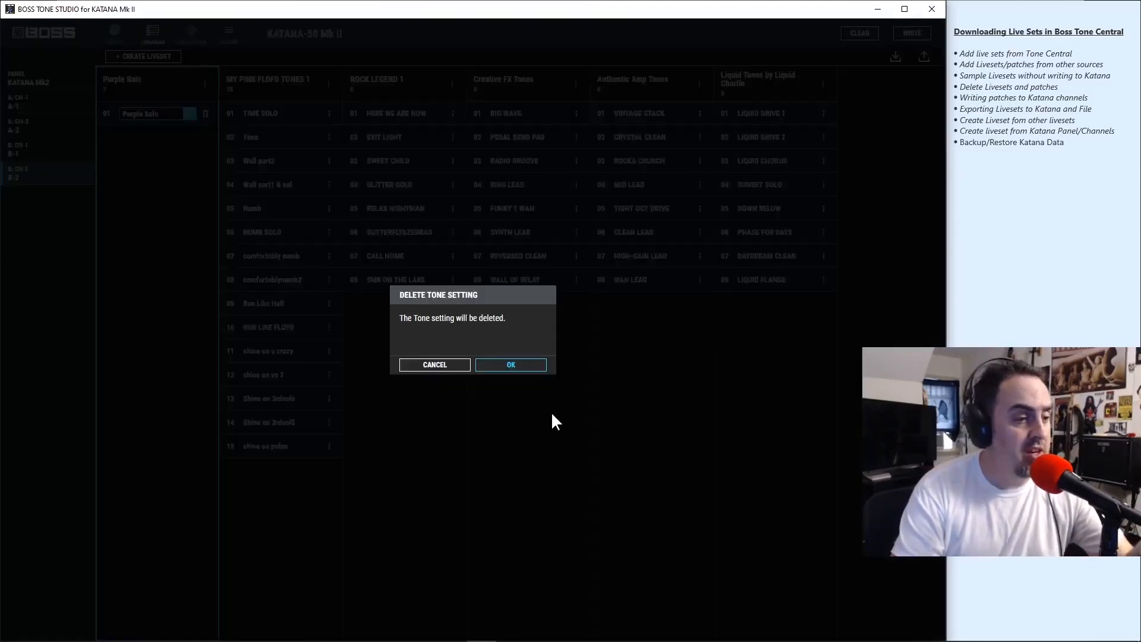
left_click(513, 365)
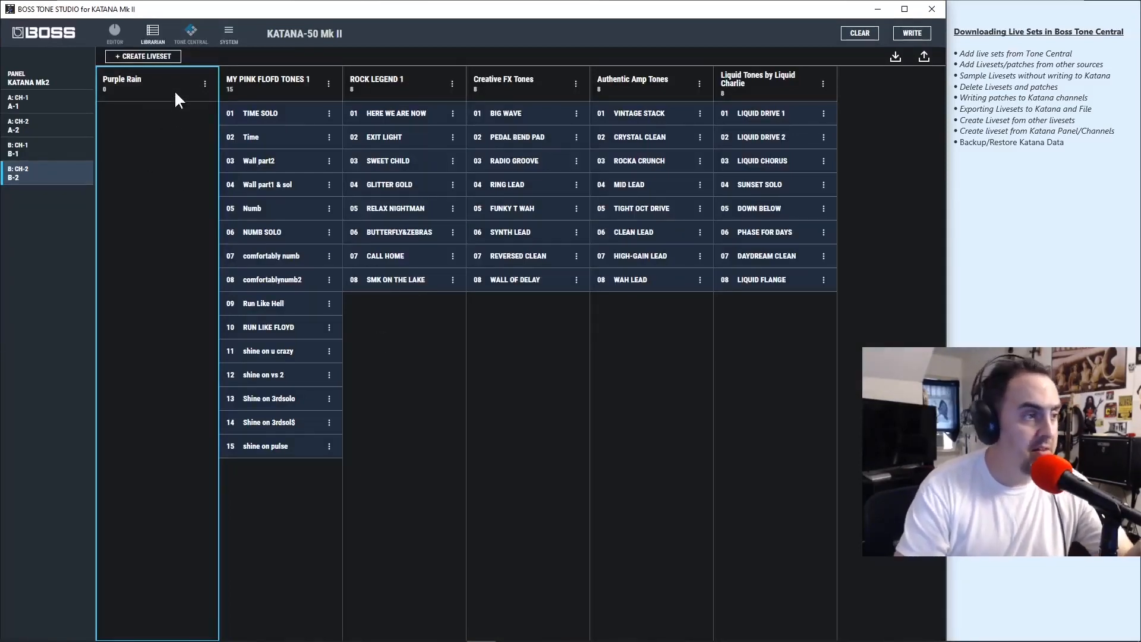
- Delete the Purple Rain live set from the Librarian
left_click(205, 83)
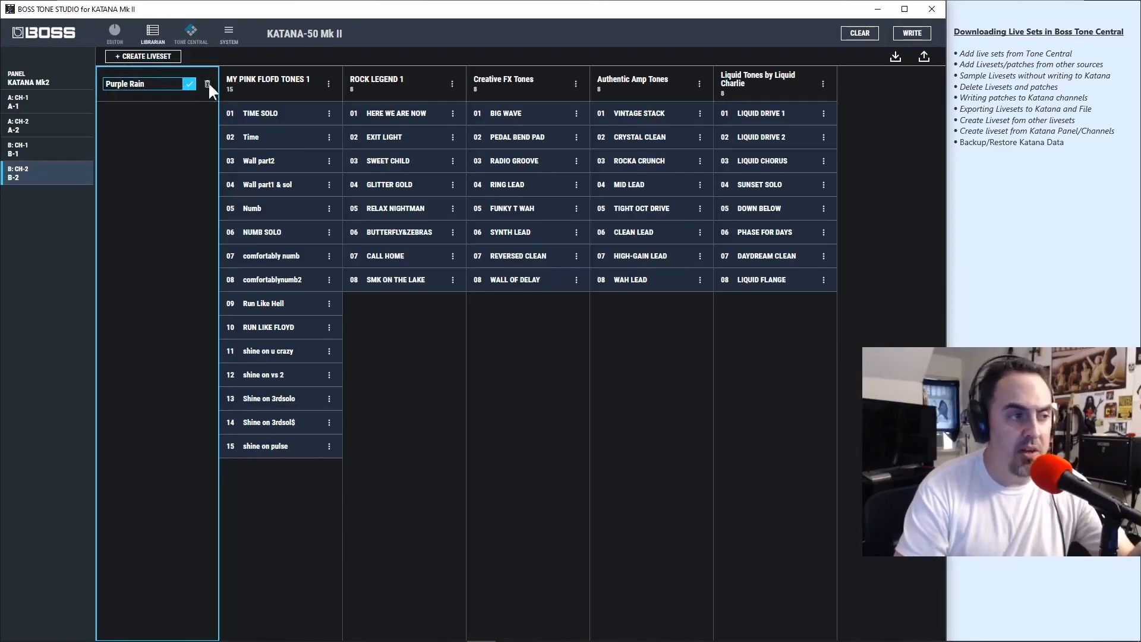
left_click(207, 83)
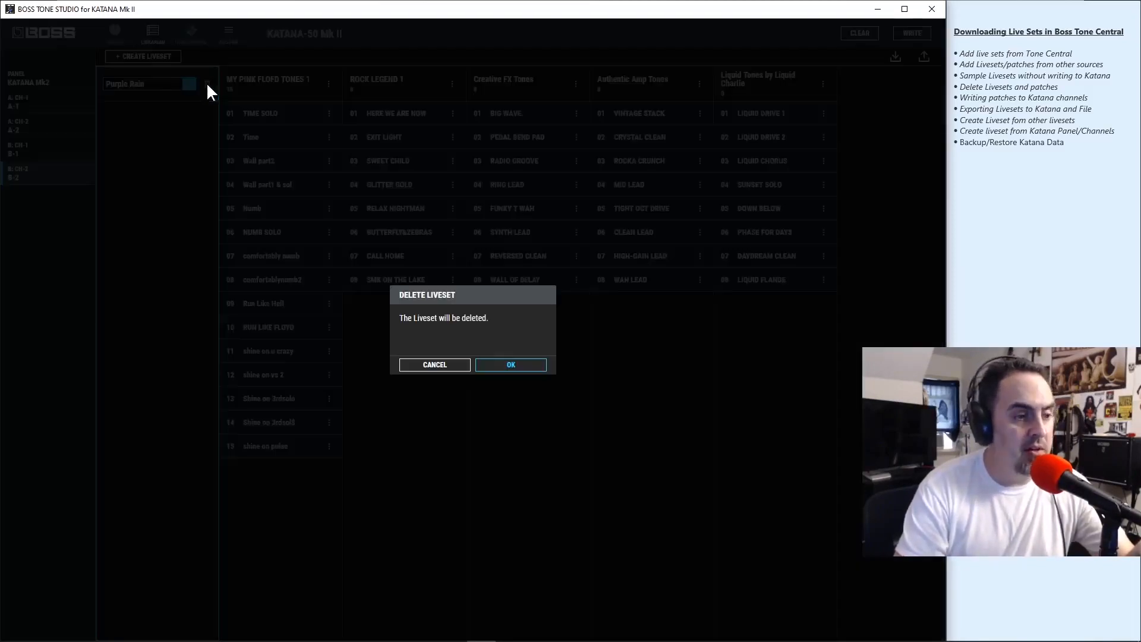
left_click(517, 364)
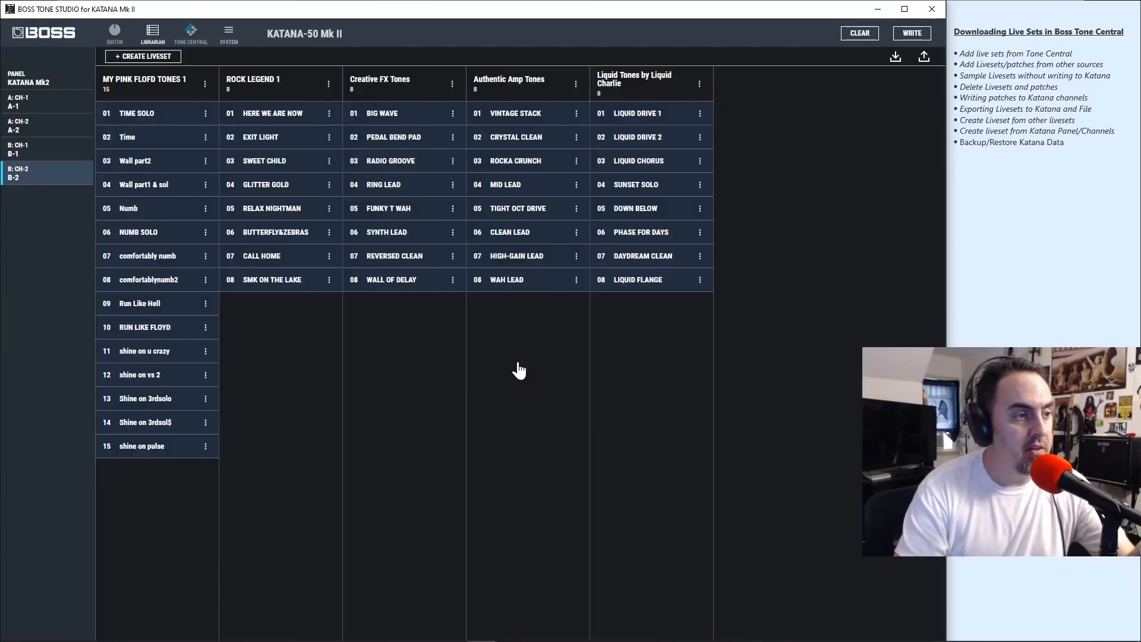
- Delete the whole Liquid Tones live set, including its patches, from the Librarian
left_click(700, 84)
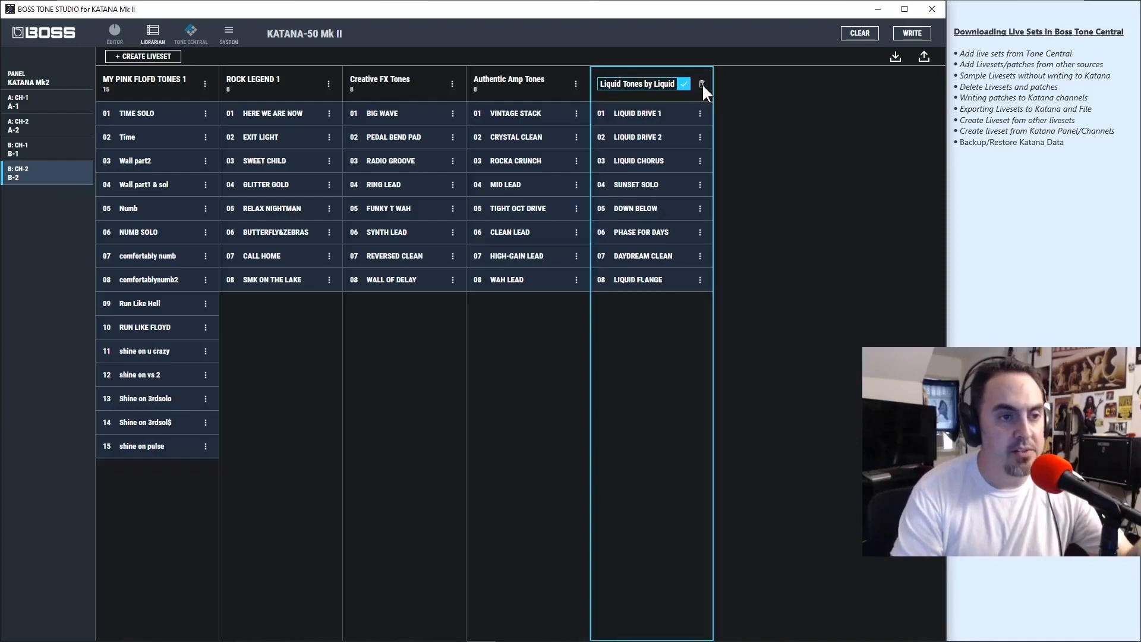
left_click(702, 84)
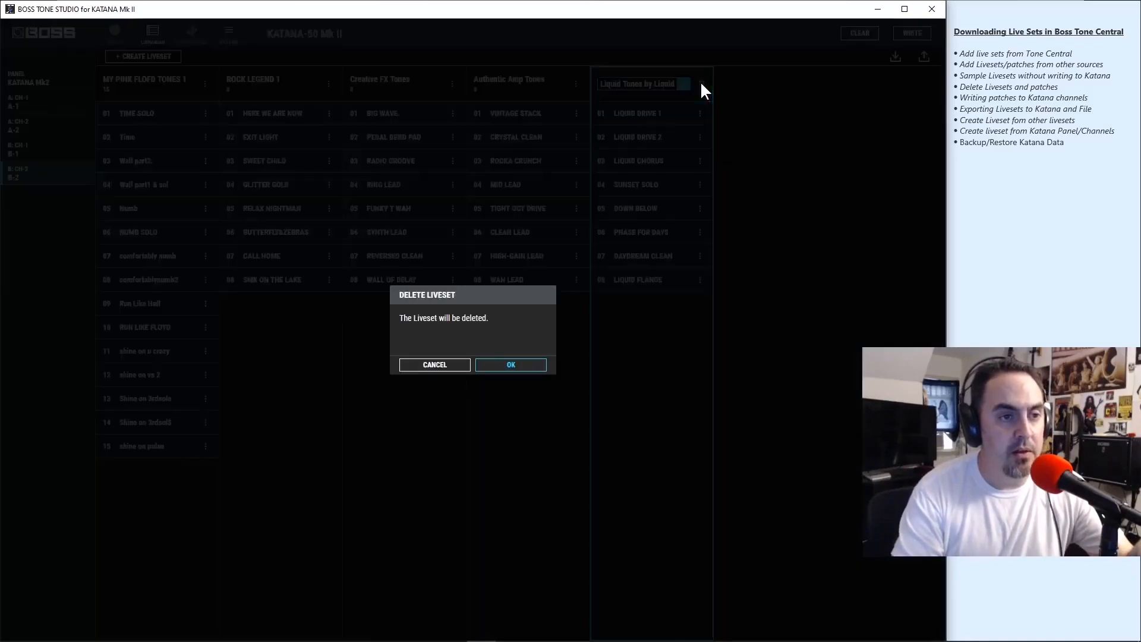
left_click(512, 364)
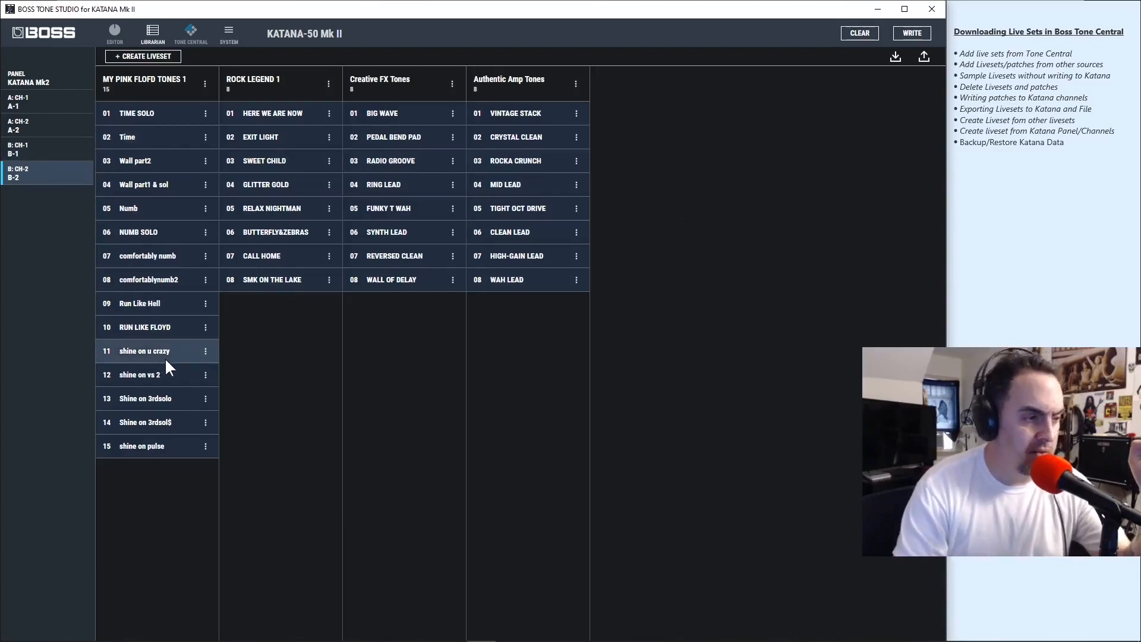
- Write the comfortably numb patch from MY PINK FLOFD TONES 1 to amp channel A: CH1, keeping its name
left_click(166, 252)
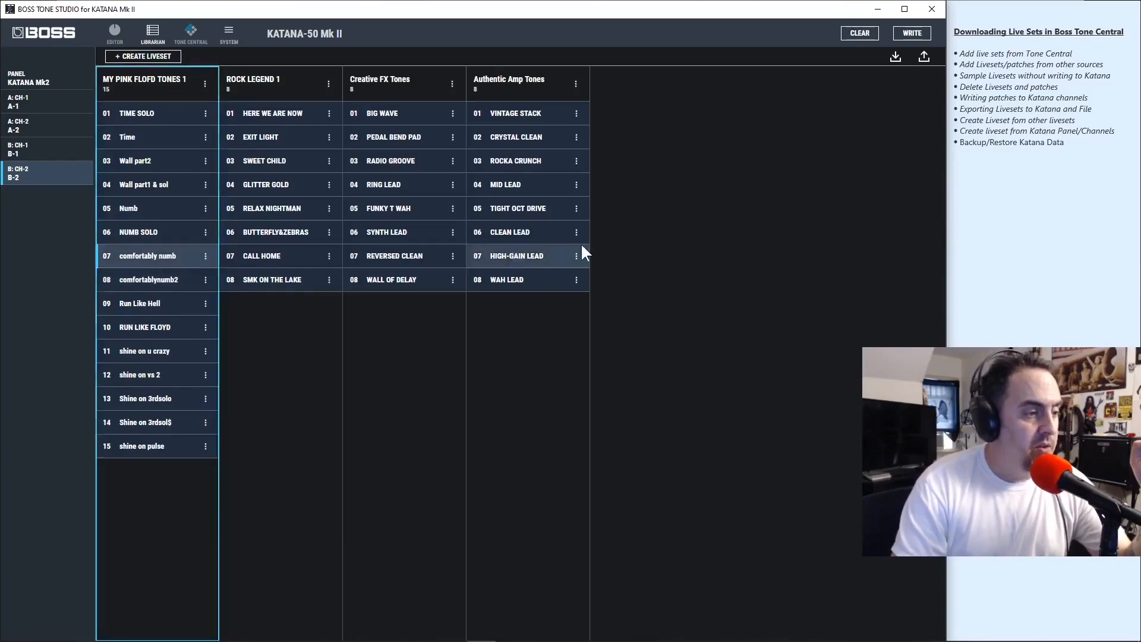
left_click(914, 34)
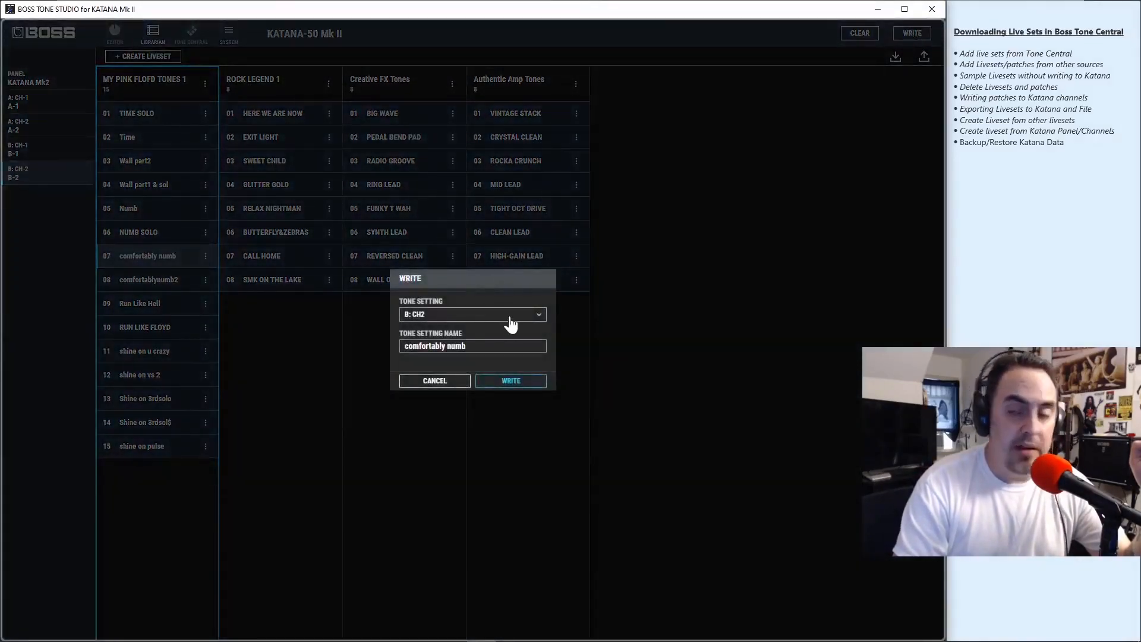
left_click(509, 315)
left_click(469, 349)
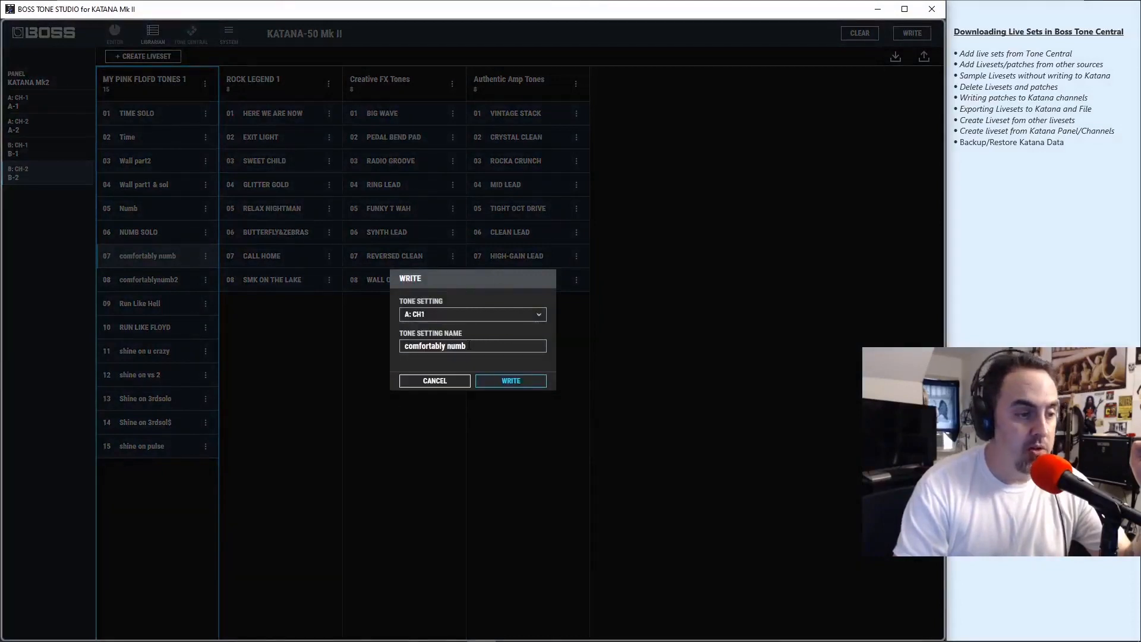
left_click(519, 381)
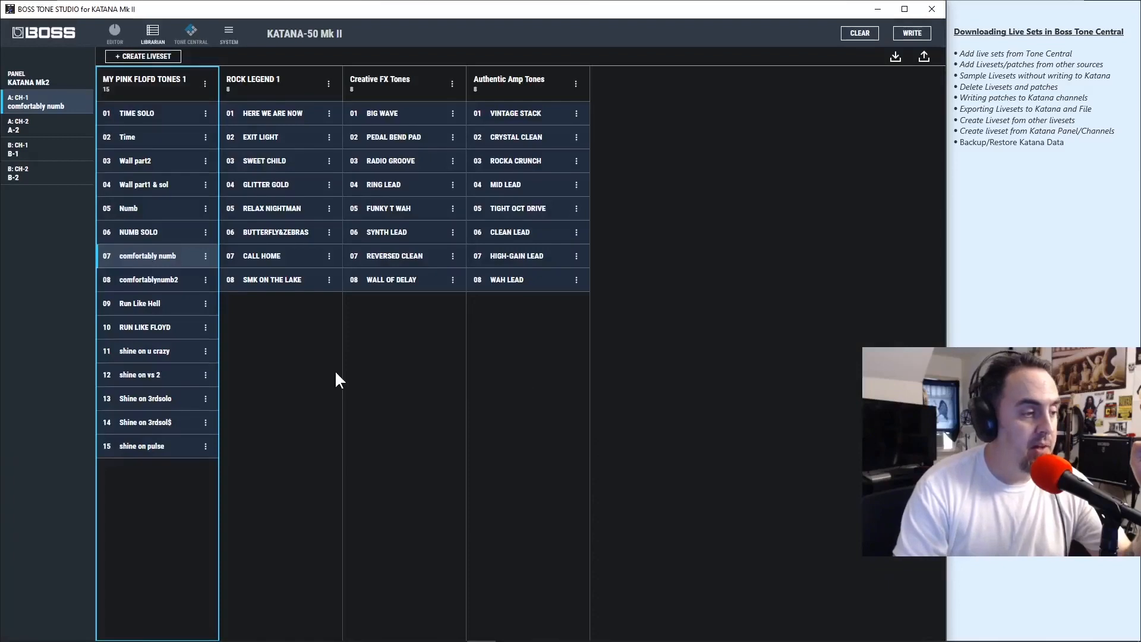
- Copy the shine on vs 2 patch from MY PINK FLOFD TONES 1 directly onto panel channel A: CH-2
left_click(149, 377)
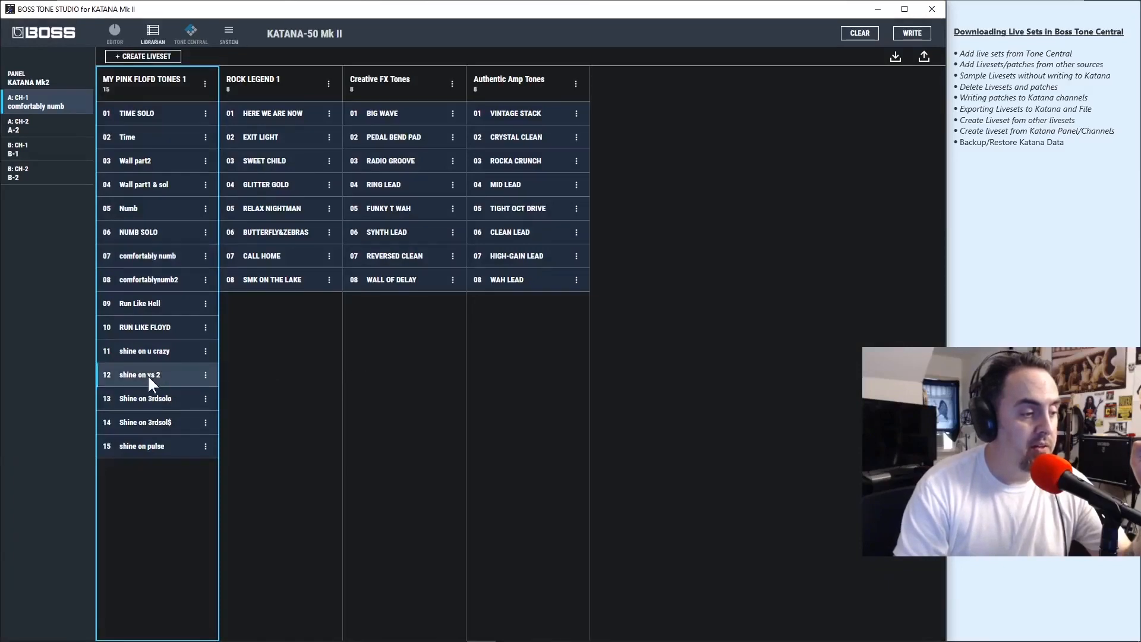
left_click_drag(148, 378, 60, 134)
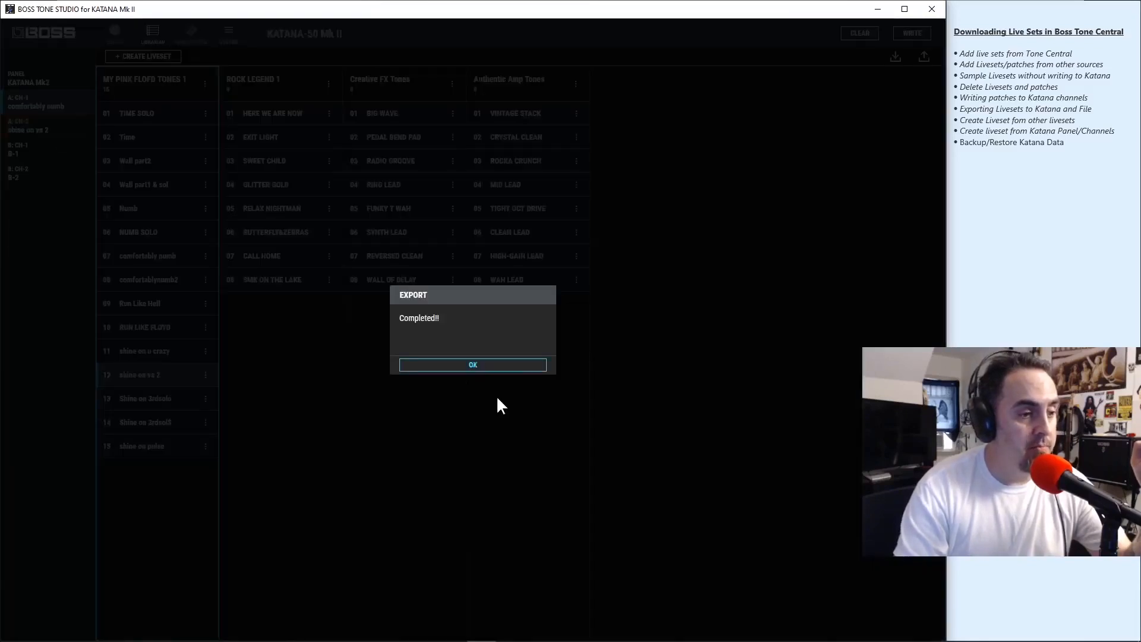
left_click(473, 365)
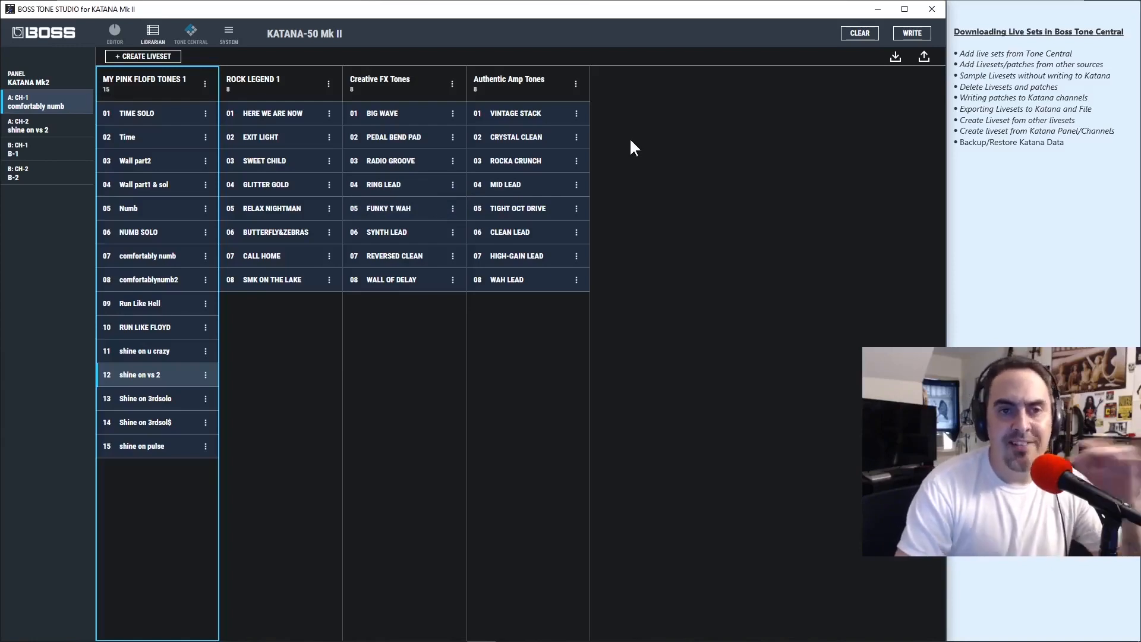
- Create a new empty live set named 1
left_click(136, 57)
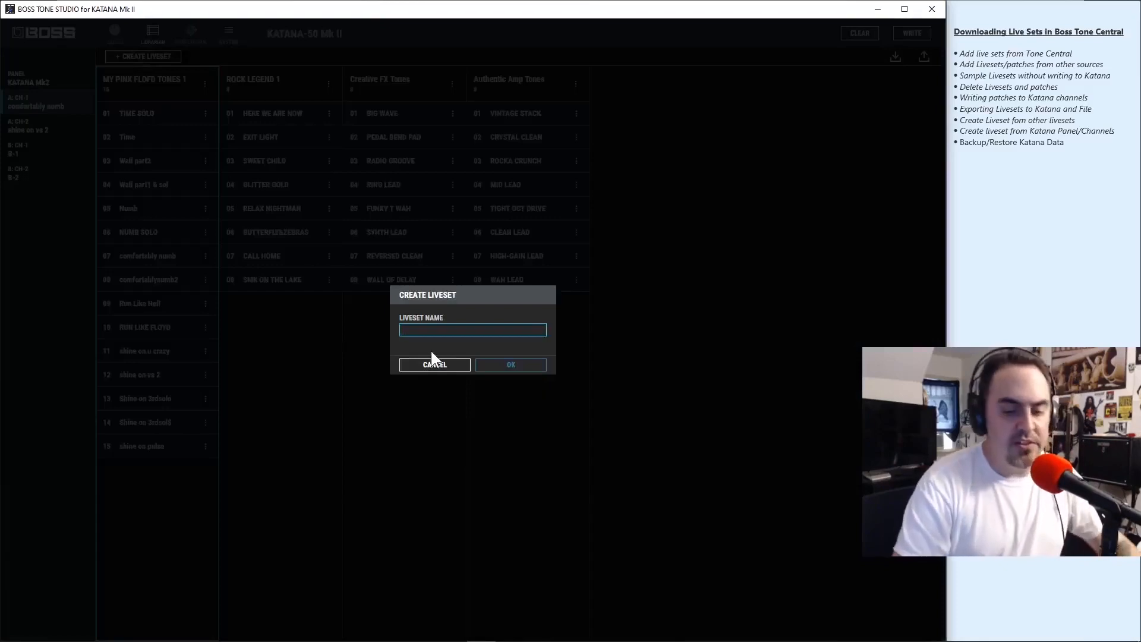
type("1")
key("Return")
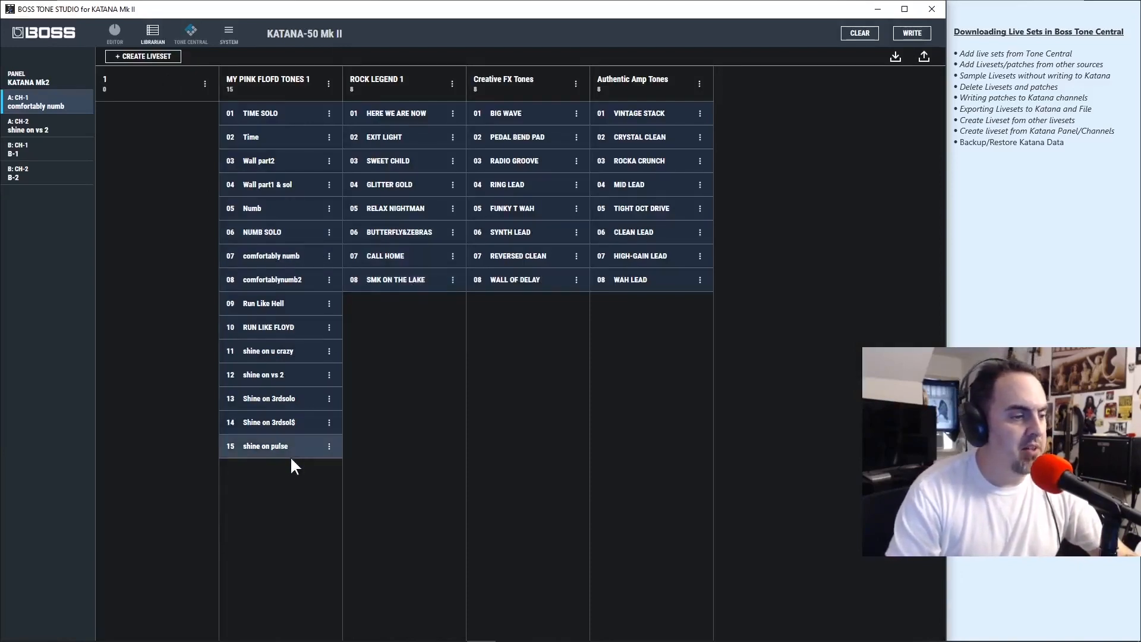
- Copy the patches shine on pulse, EXIT LIGHT, RING LEAD and TIGHT OCT DRIVE from the other live sets into live set 1
left_click_drag(281, 447, 158, 124)
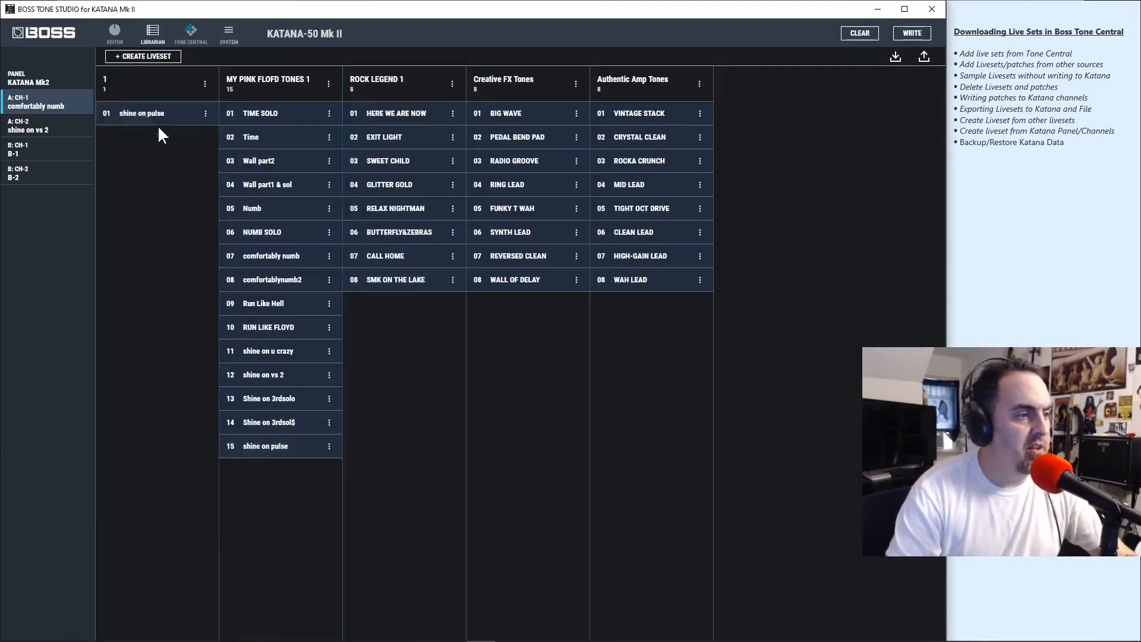
left_click_drag(423, 145, 183, 166)
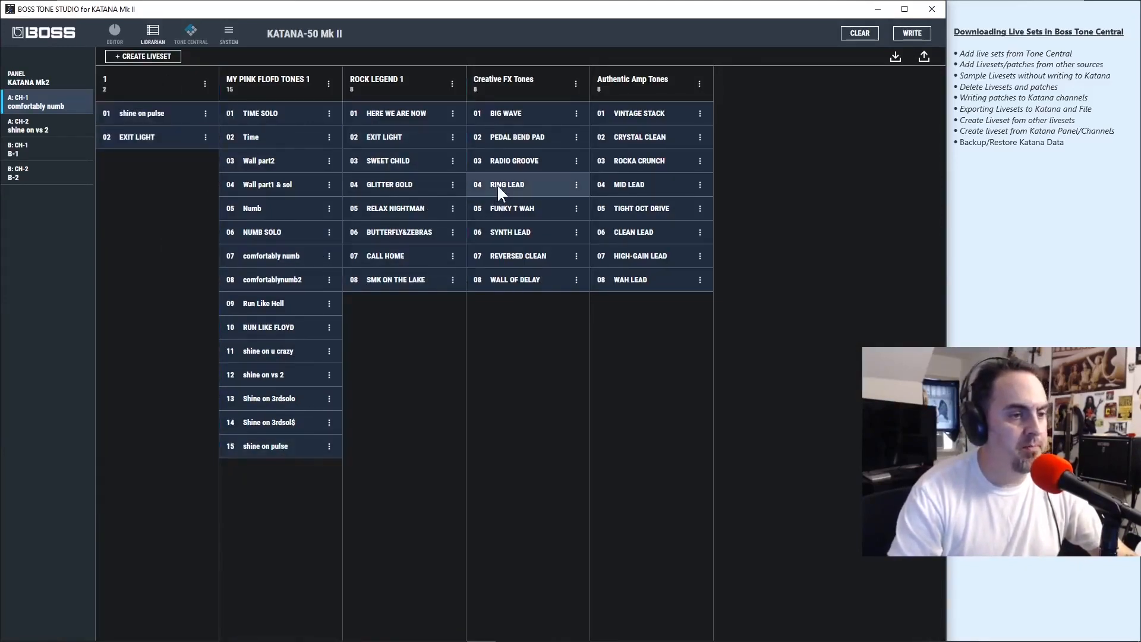
left_click_drag(496, 184, 155, 181)
left_click_drag(622, 208, 126, 197)
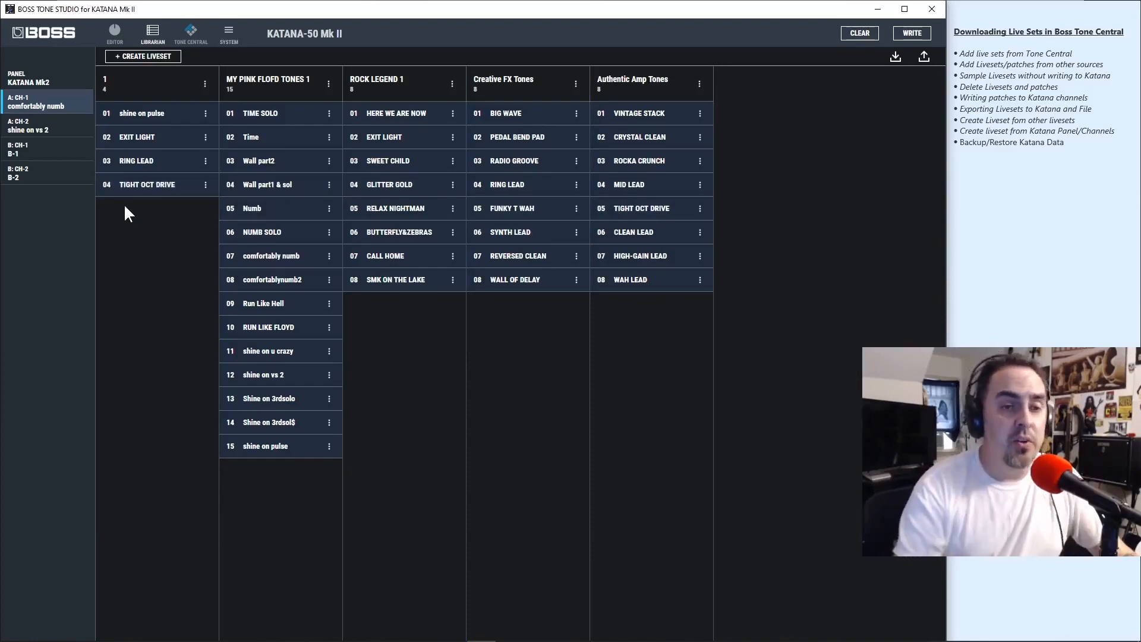
- Export live set 1 to the KATANA Mk II amp
left_click(923, 57)
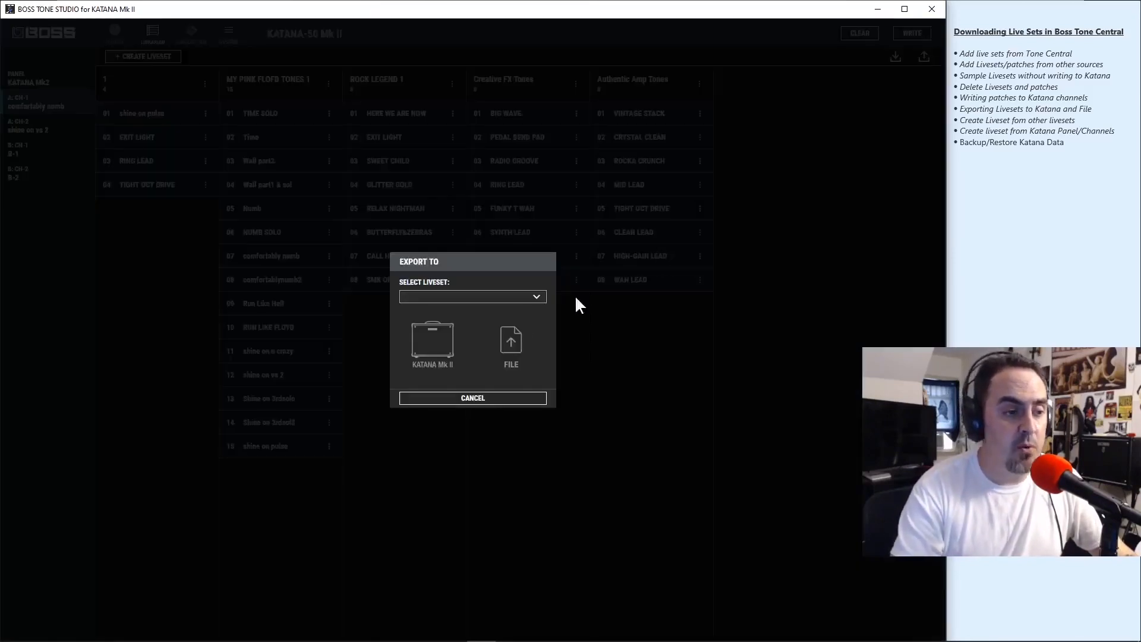
left_click(512, 299)
left_click(474, 309)
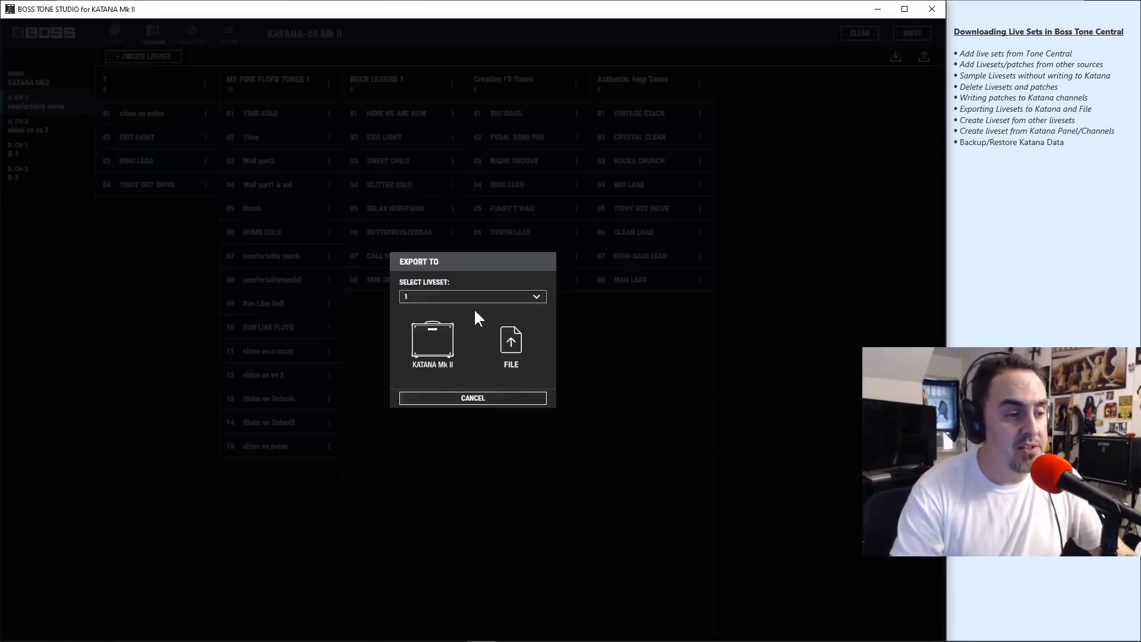
left_click(442, 344)
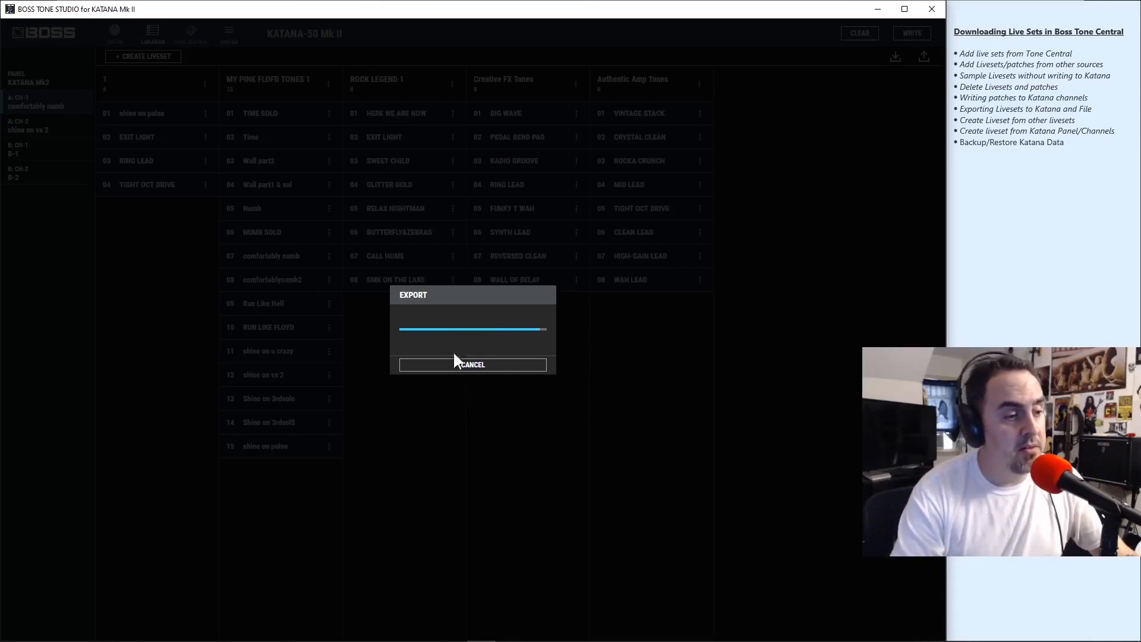
left_click(486, 364)
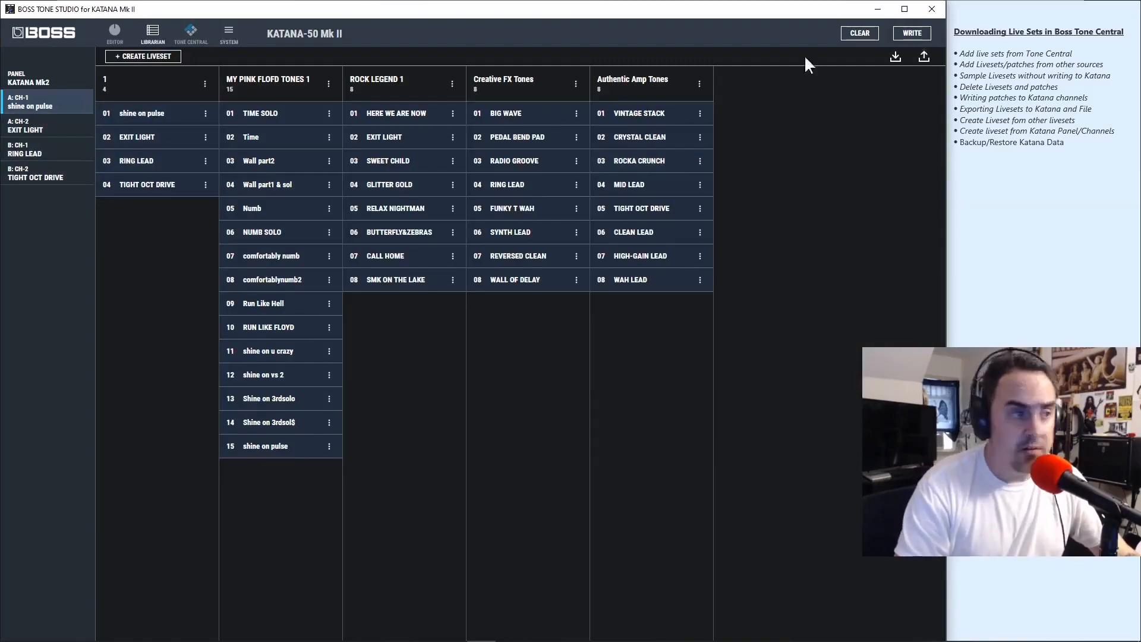
- Export live set 1 to the file 1.tsl in the Katana patches folder, replacing the existing file
left_click(924, 56)
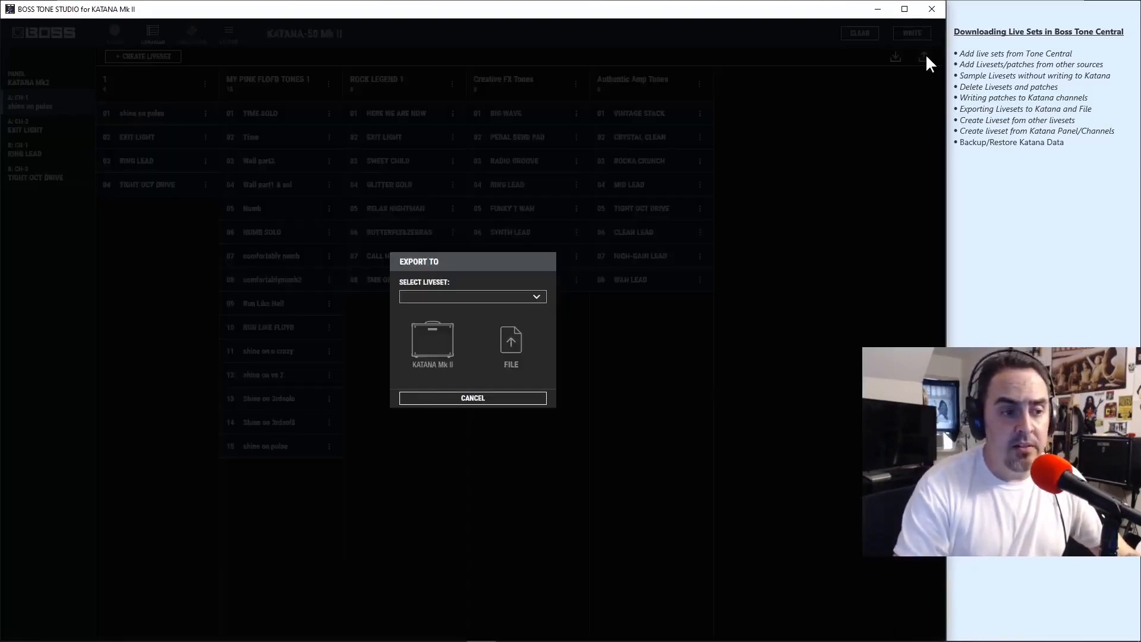
left_click(535, 298)
left_click(440, 308)
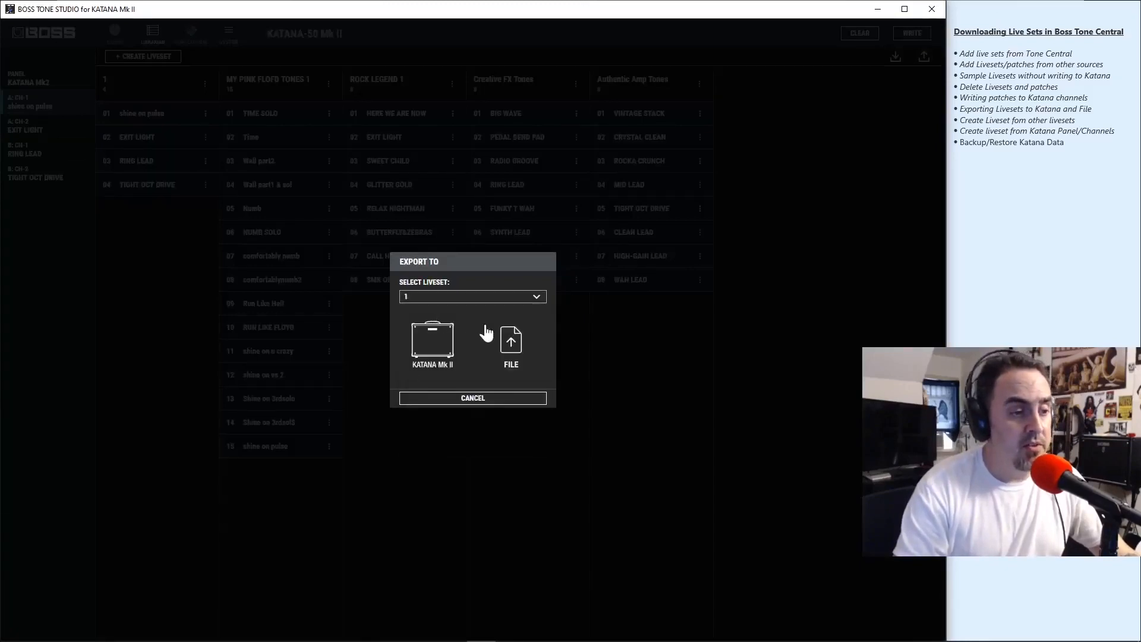
left_click(511, 343)
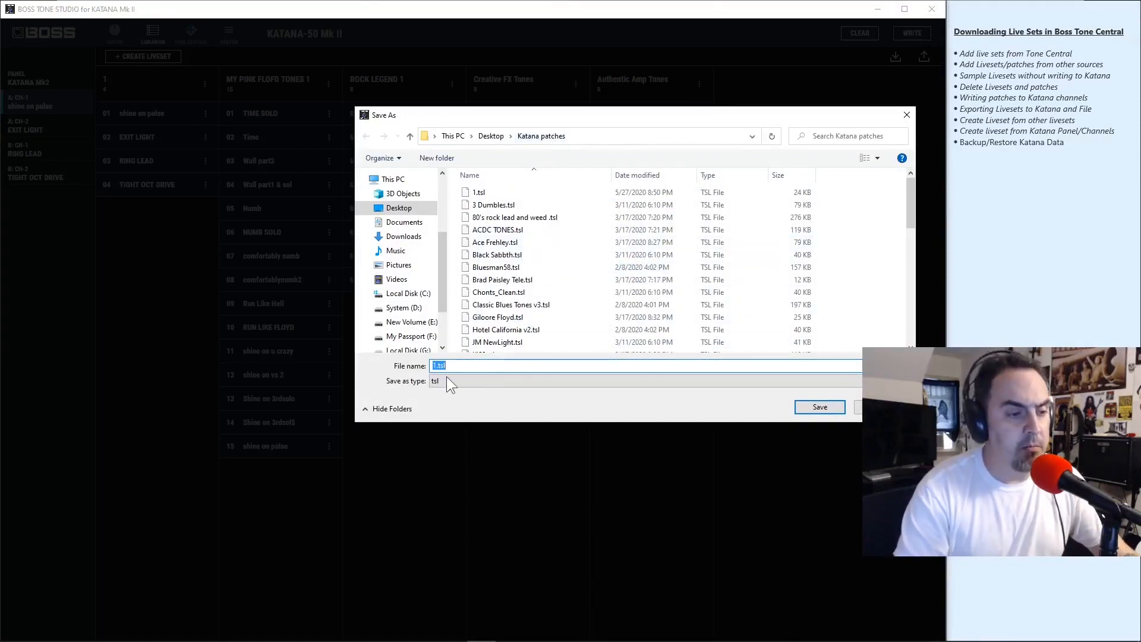
left_click(816, 407)
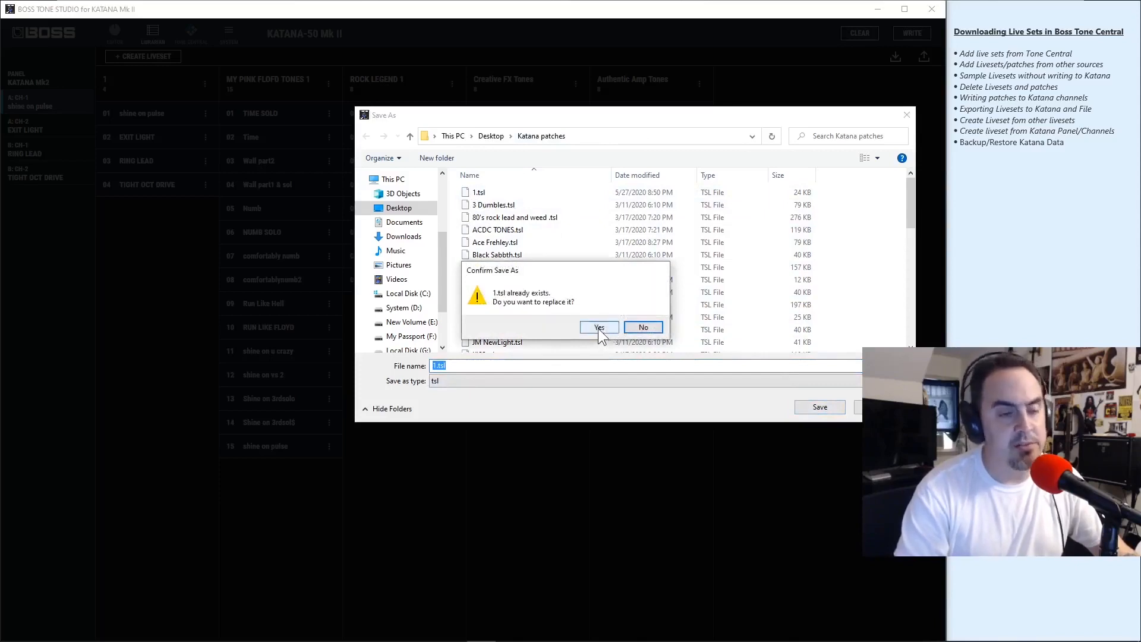
left_click(598, 328)
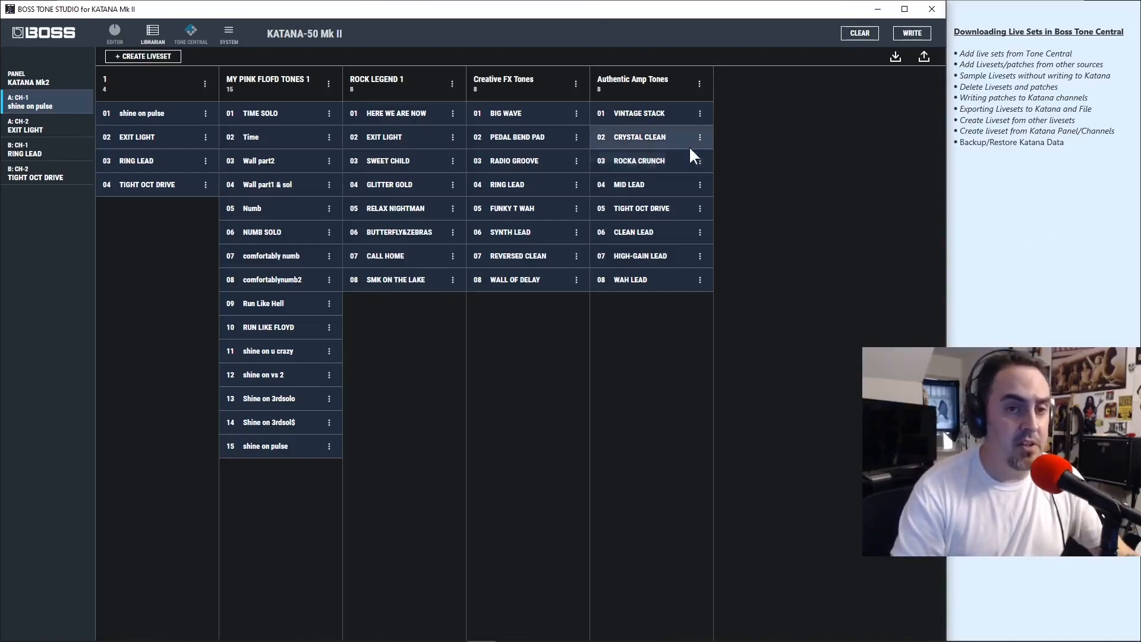
- Delete live set 1 from the Librarian
left_click(894, 63)
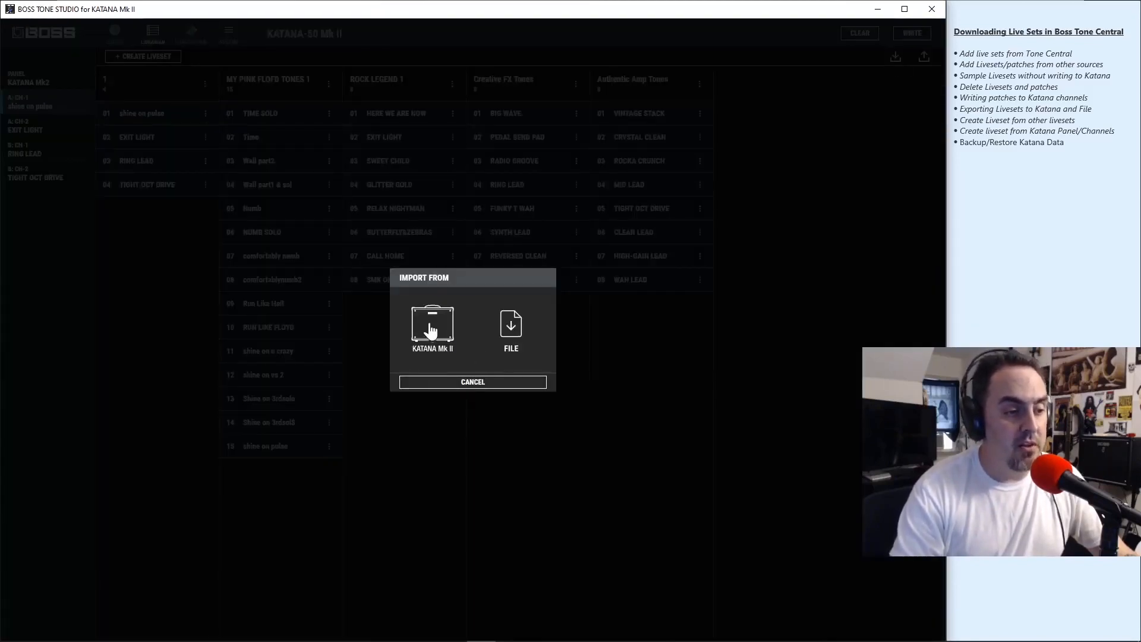
left_click(489, 382)
left_click(205, 83)
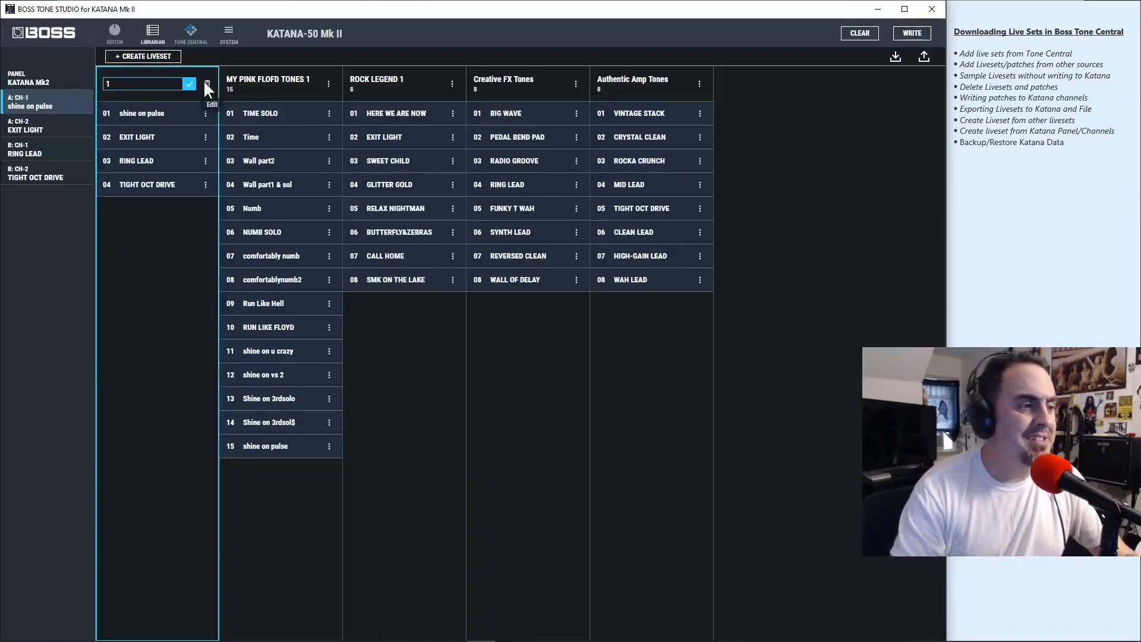
left_click(208, 83)
left_click(502, 365)
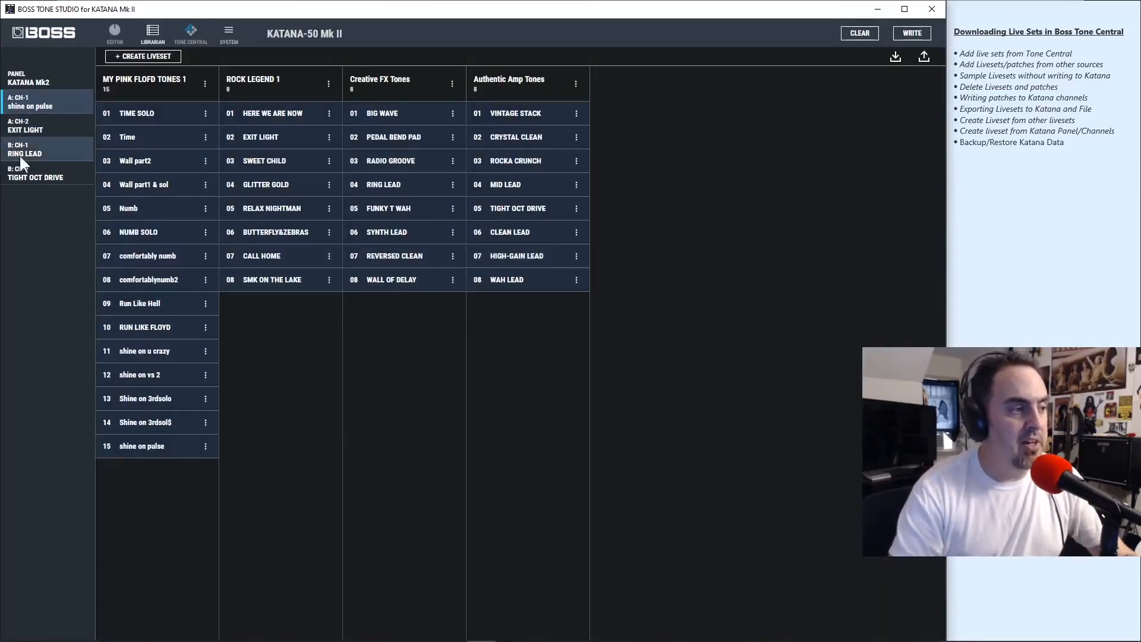
- Import the patches stored on the KATANA Mk II amp as a new live set named 2
left_click(895, 56)
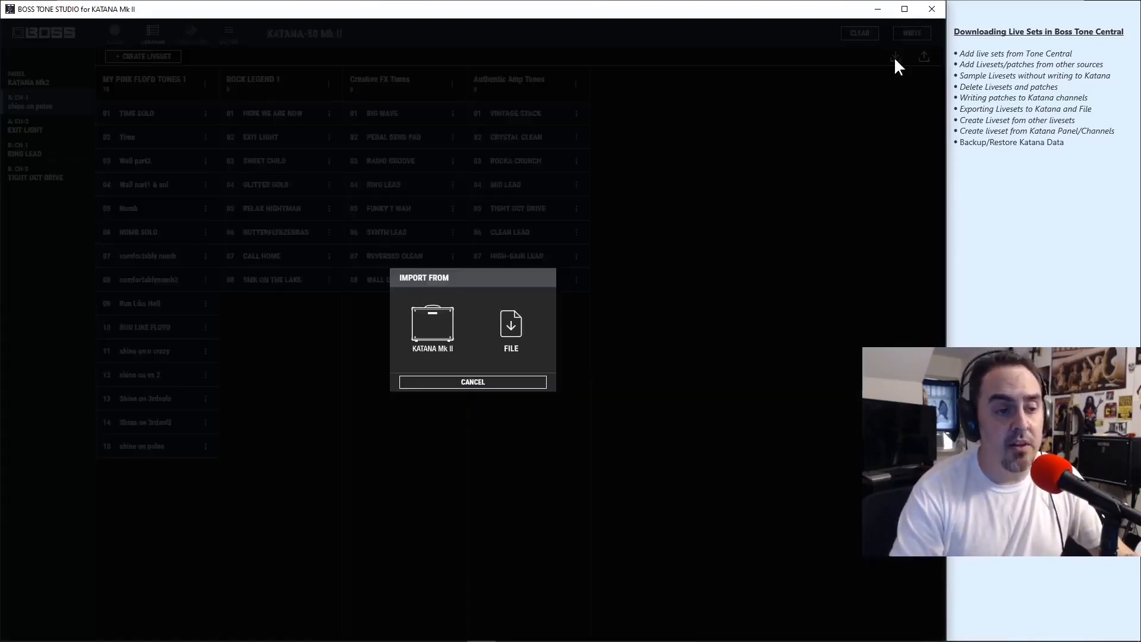
left_click(451, 321)
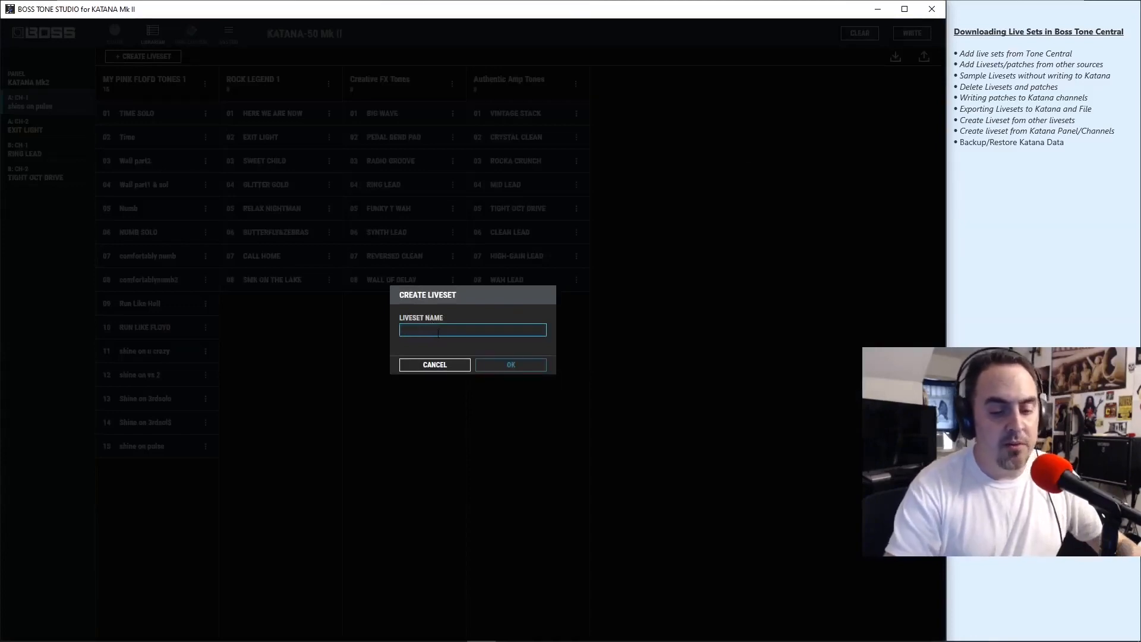
type("1")
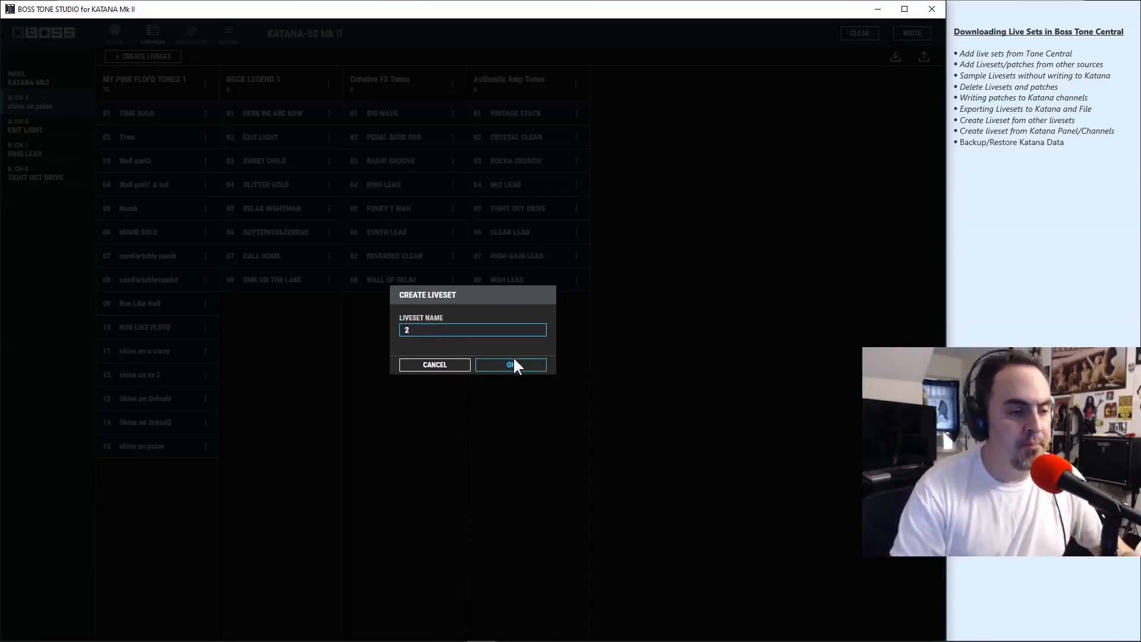
left_click(513, 364)
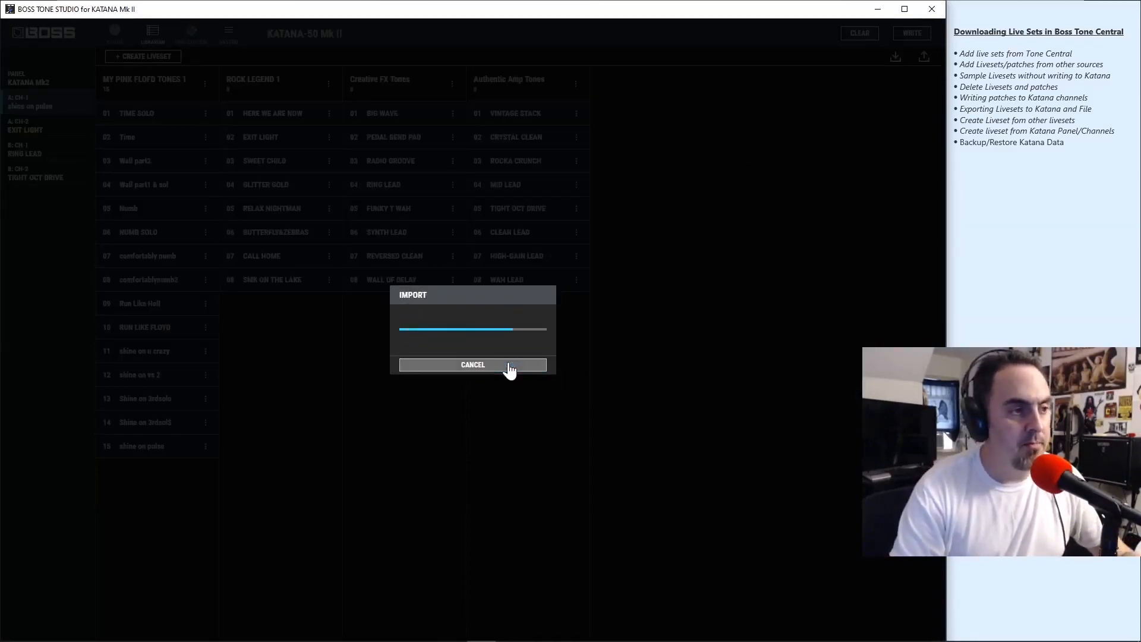
left_click(505, 365)
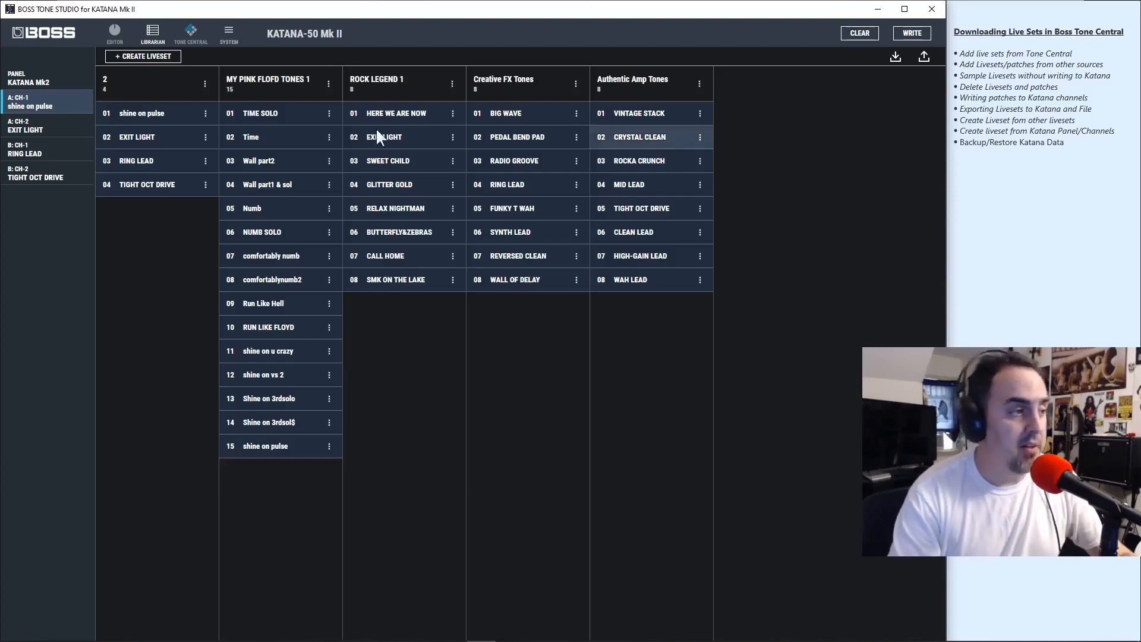
- Delete live set 2 from the Librarian
left_click(204, 83)
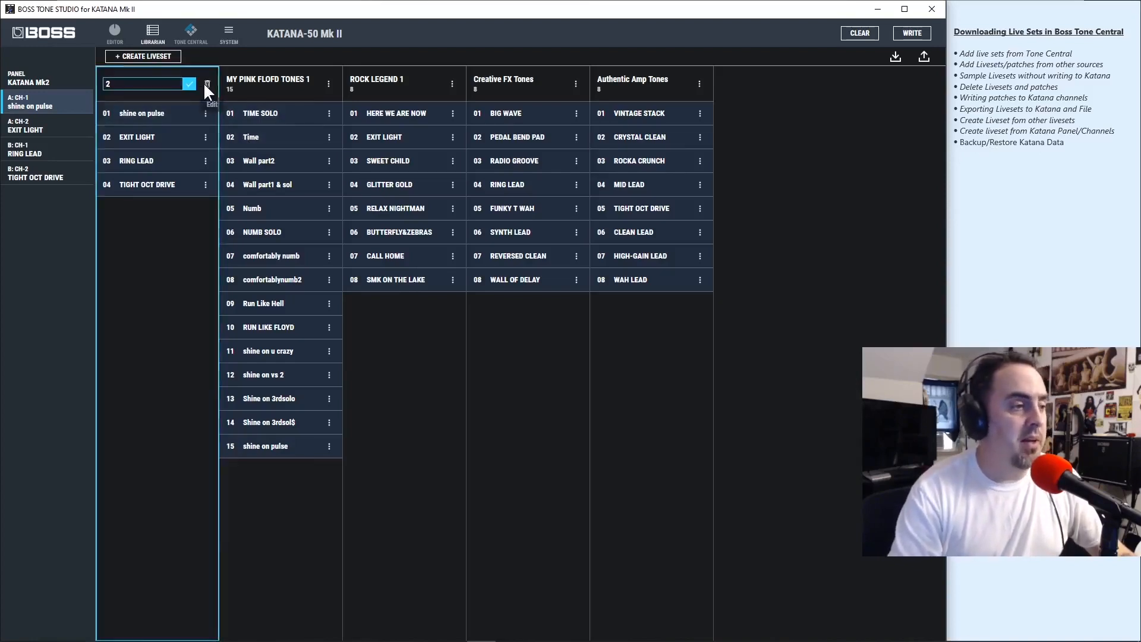
left_click(207, 83)
left_click(499, 365)
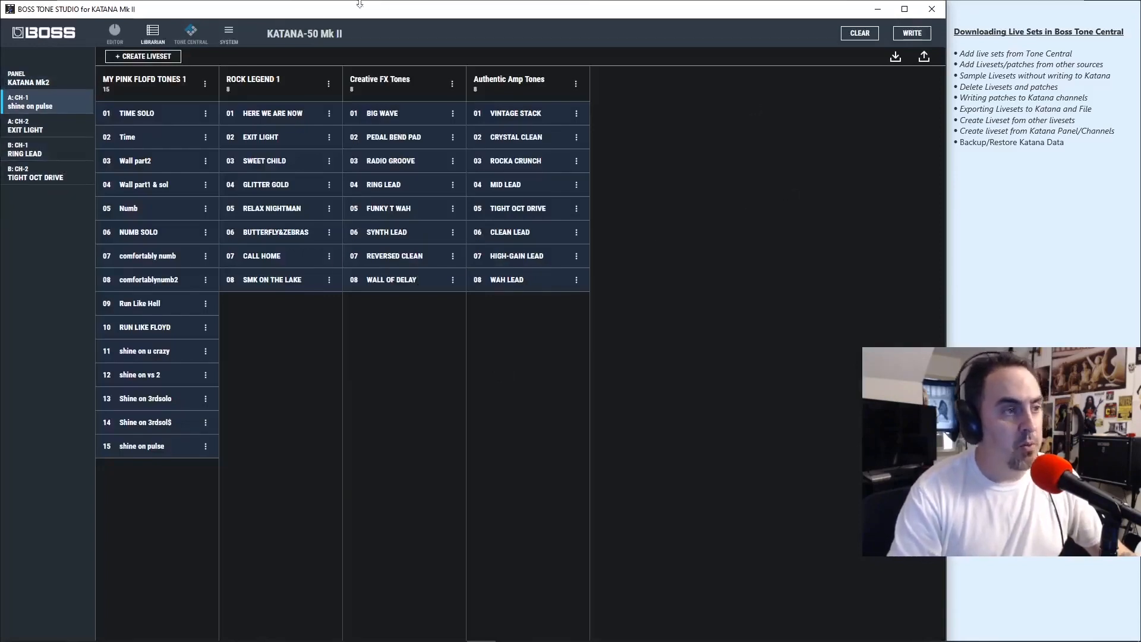
- Back up all amp data to the file backup1 in the Katana patches folder and leave the system settings
left_click(230, 29)
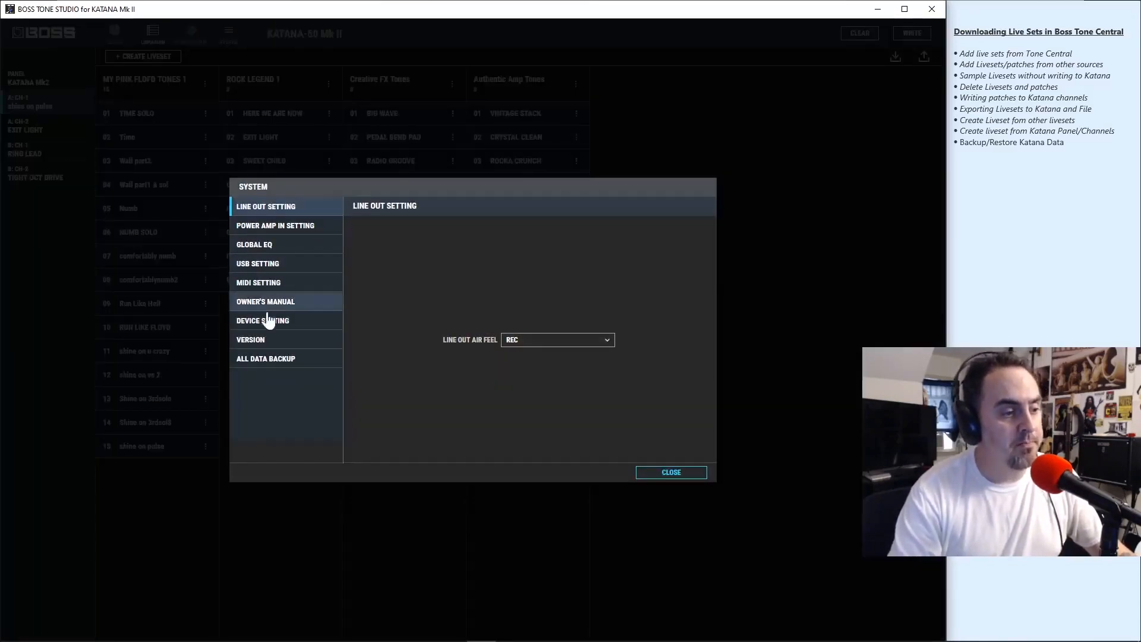
left_click(273, 360)
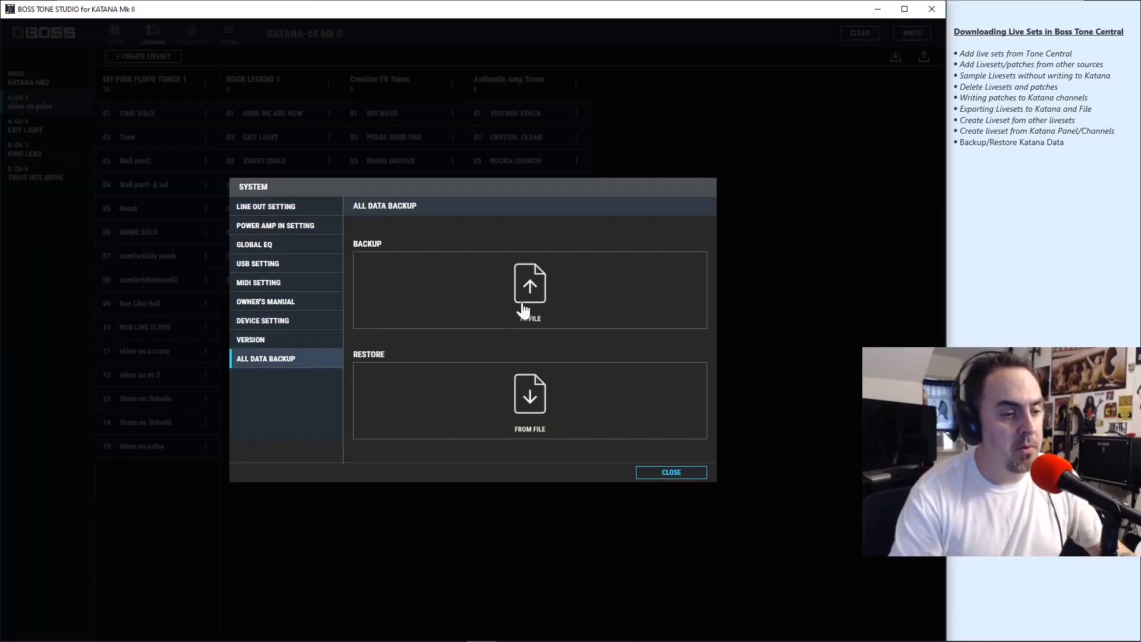
left_click(531, 286)
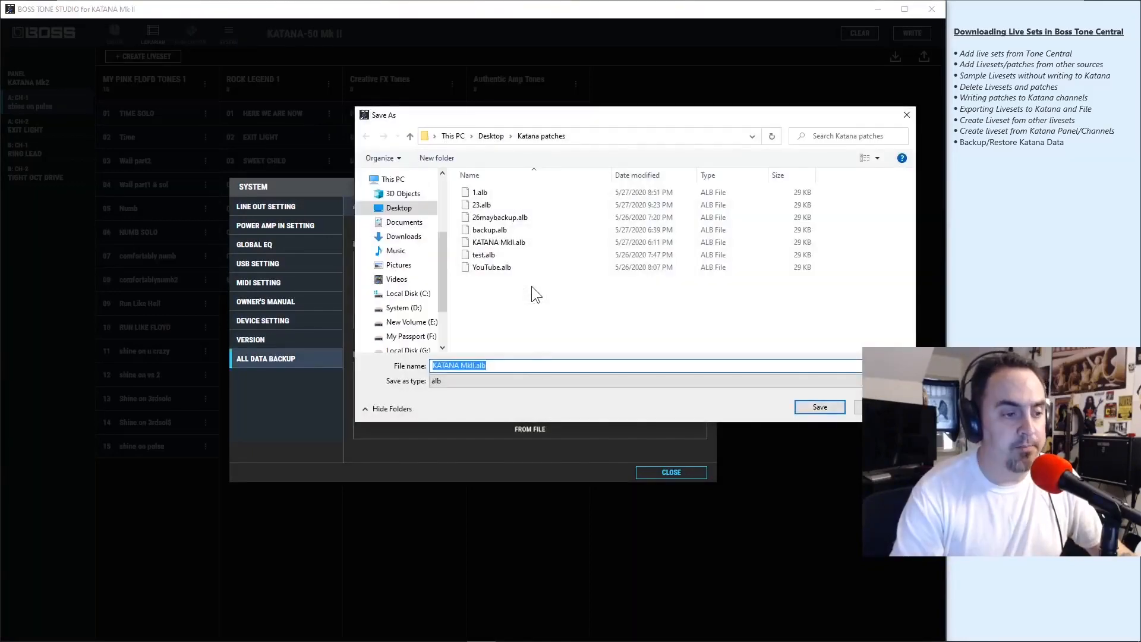
type("ba")
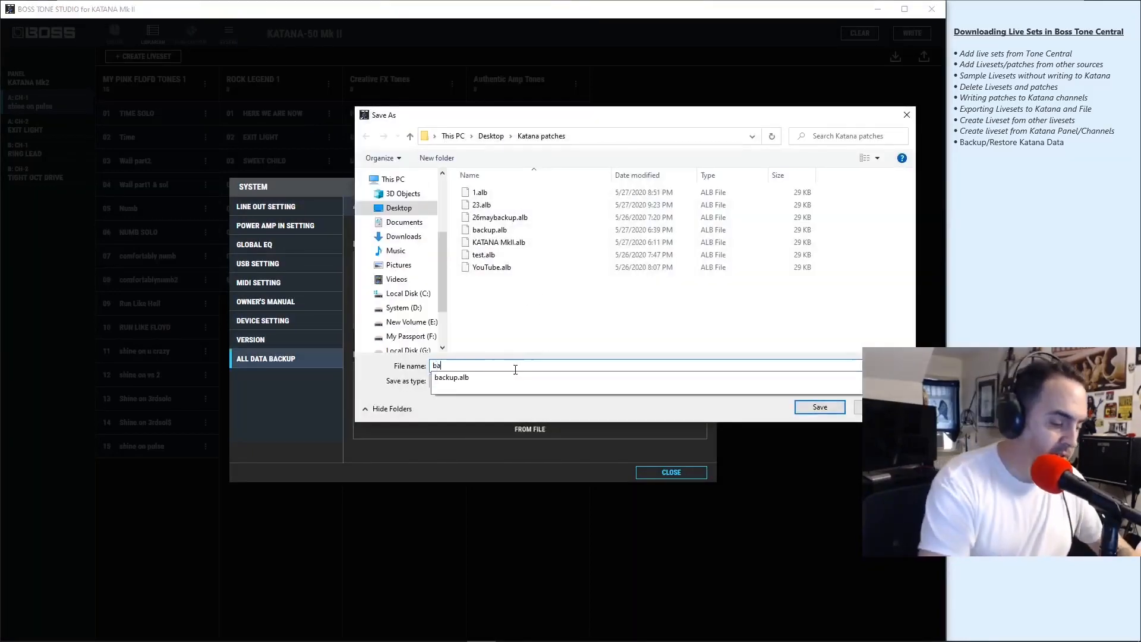
type("ckup1")
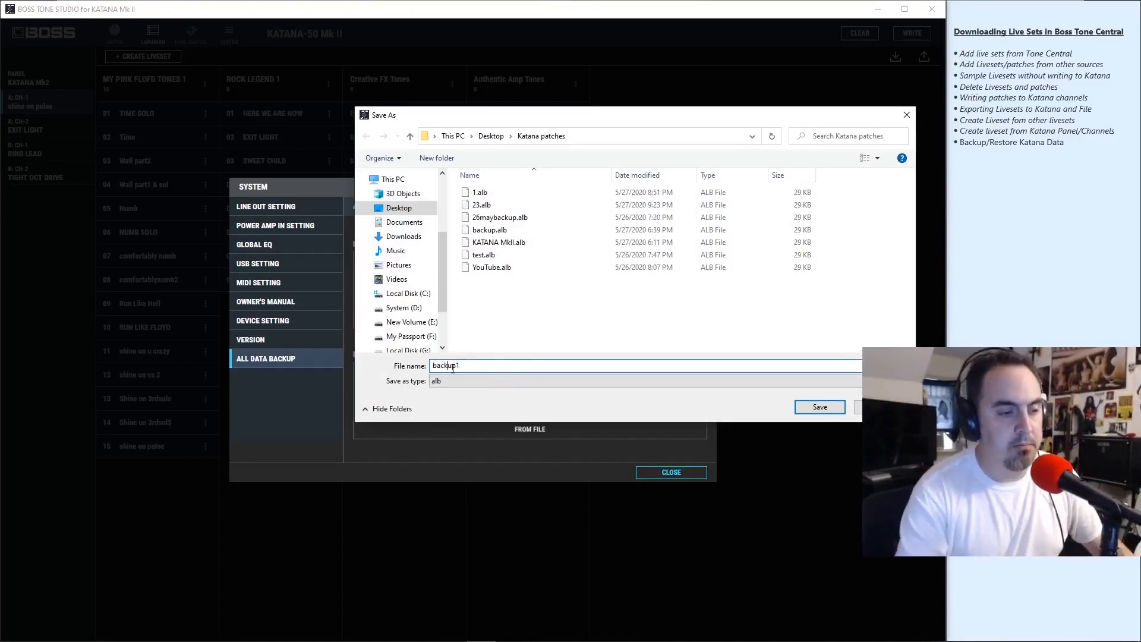
left_click(828, 406)
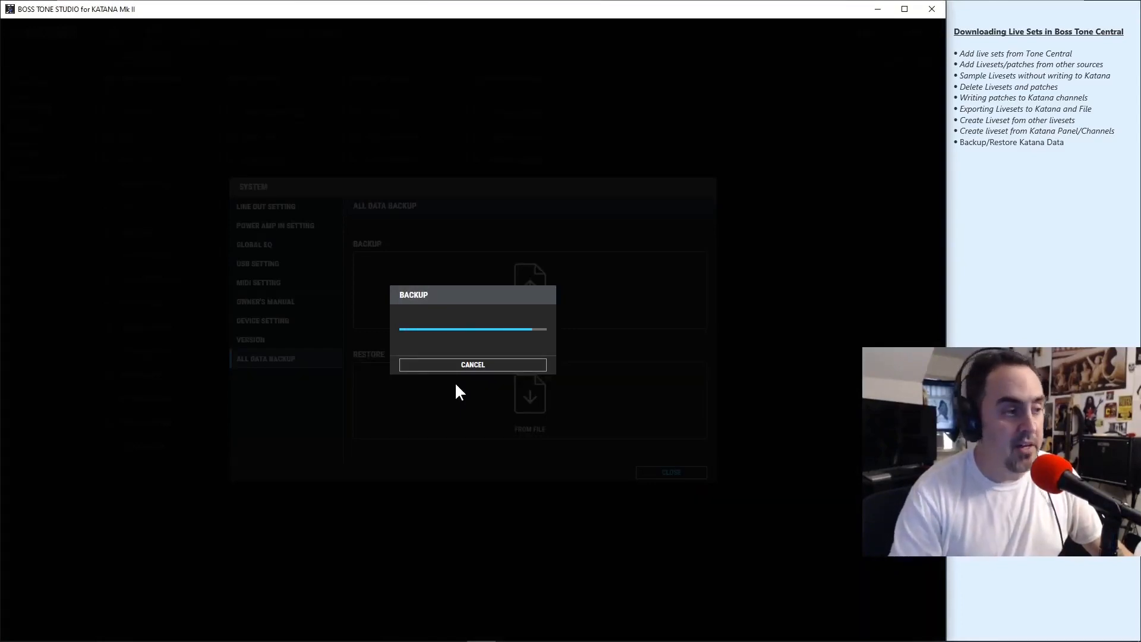
left_click(485, 368)
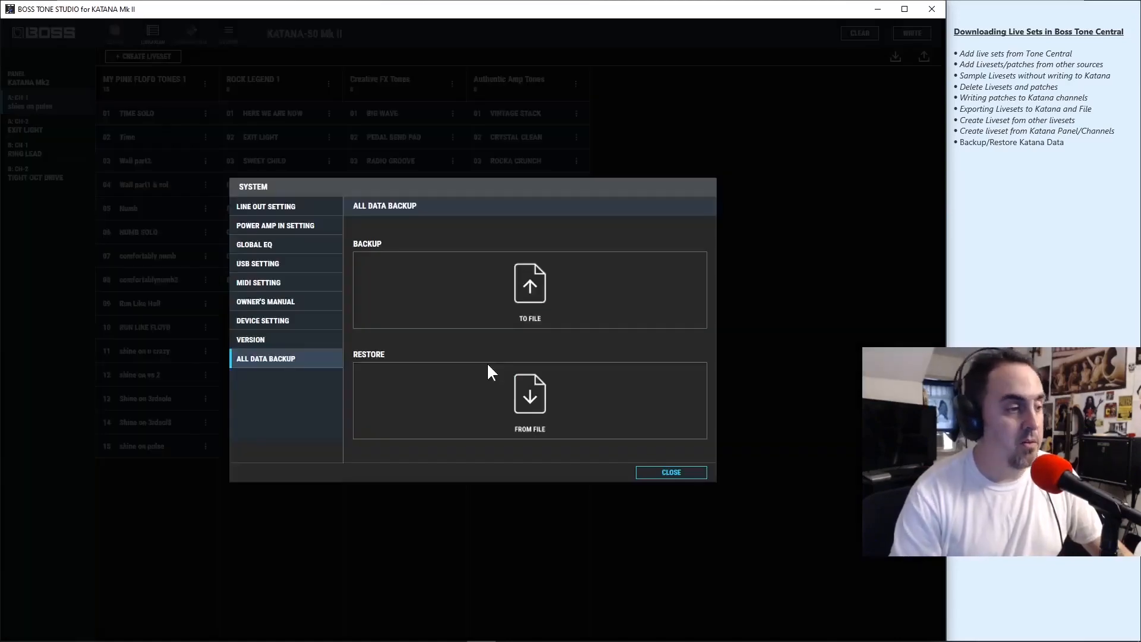
left_click(666, 472)
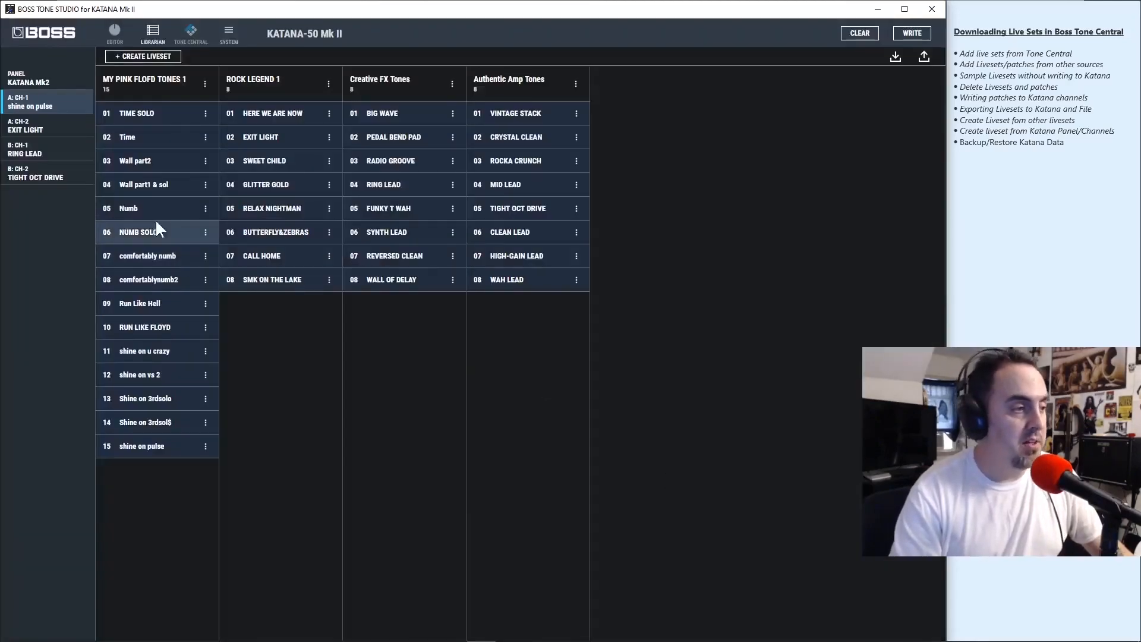
left_click(529, 83)
left_click(912, 33)
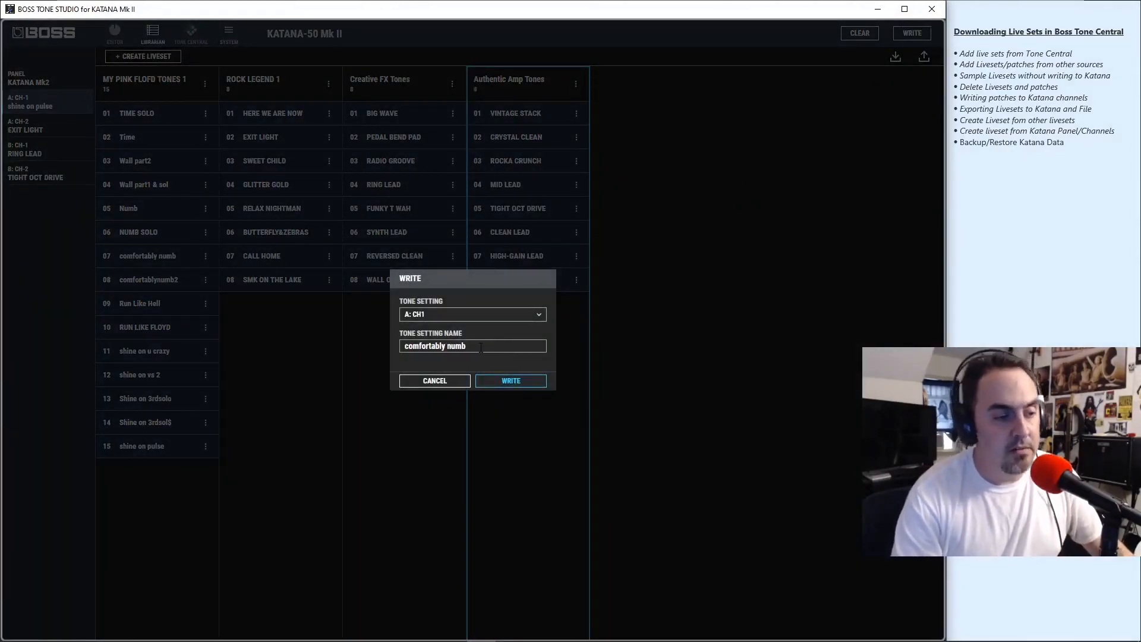
left_click(455, 383)
- Export the Authentic Amp Tones live set to the KATANA Mk II amp
left_click(924, 58)
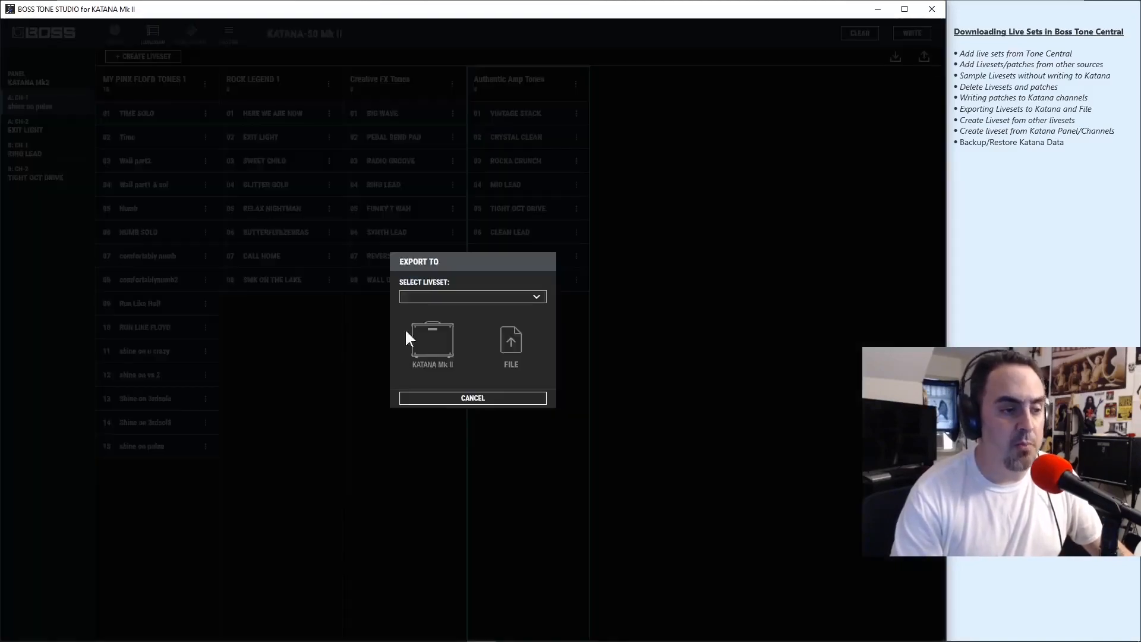
left_click(486, 302)
left_click(453, 364)
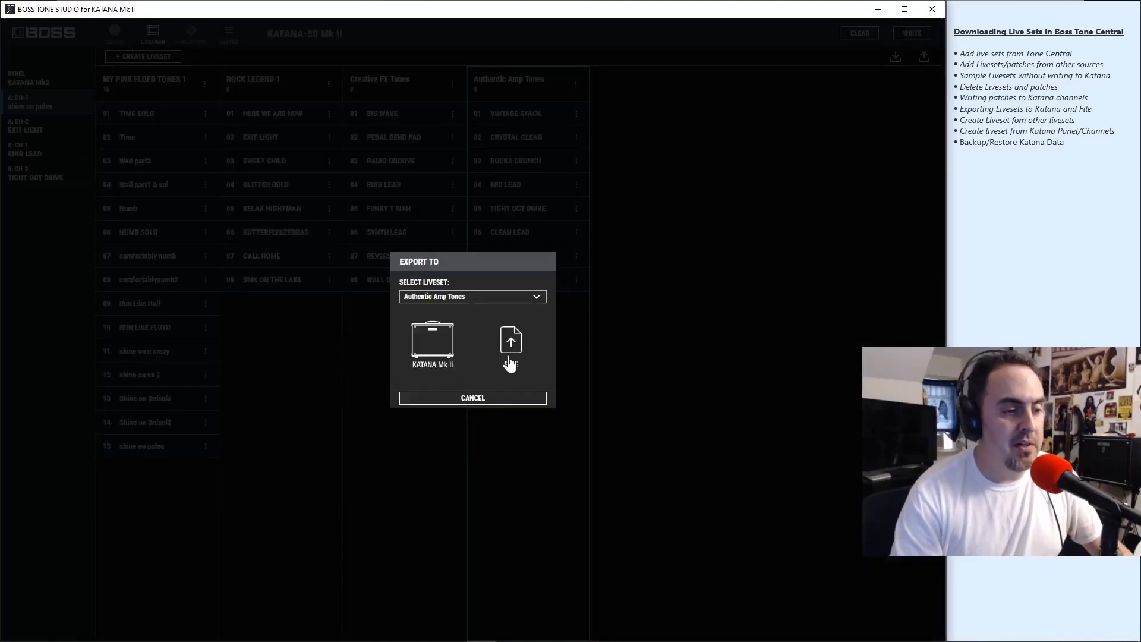
left_click(438, 356)
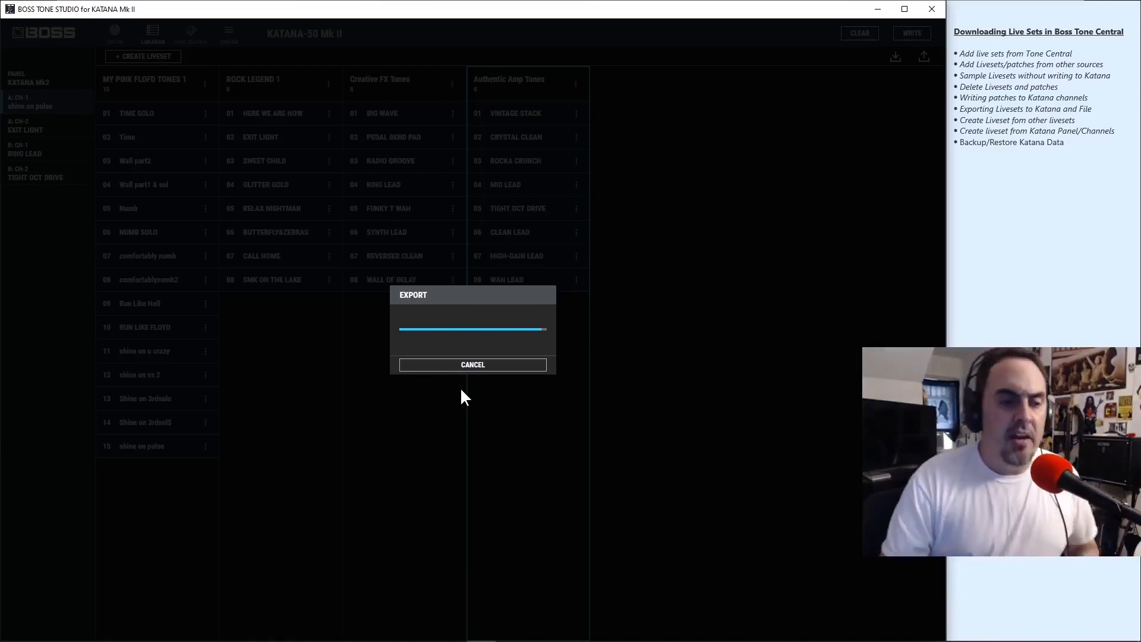
left_click(475, 367)
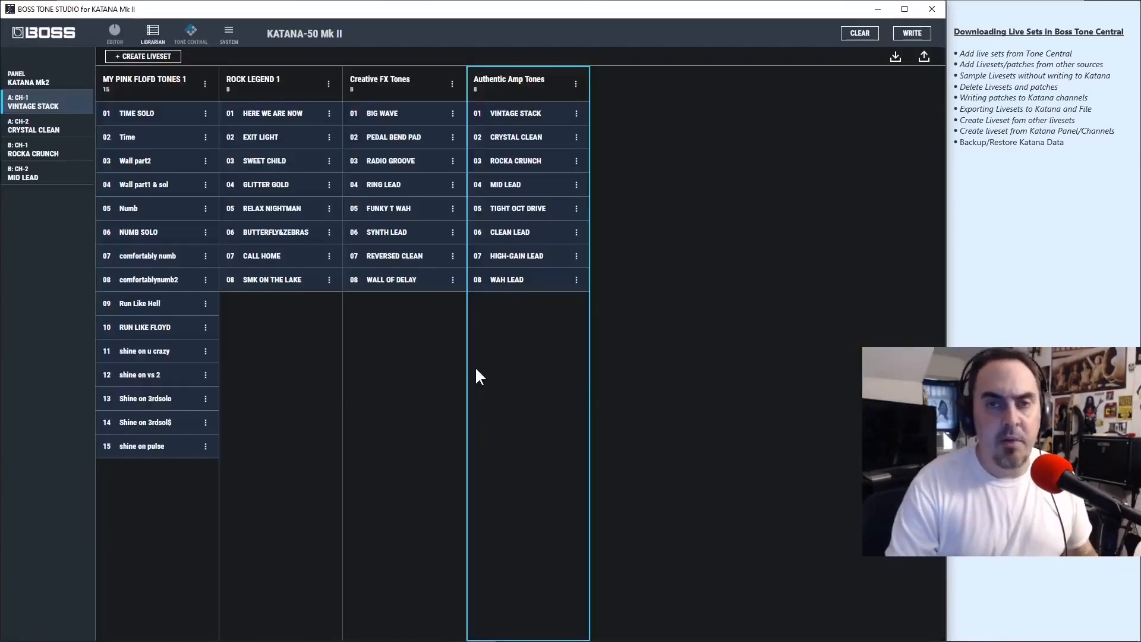
- Restore all amp data from the backup file 23.alb in the Katana patches folder and leave the system settings
left_click(191, 33)
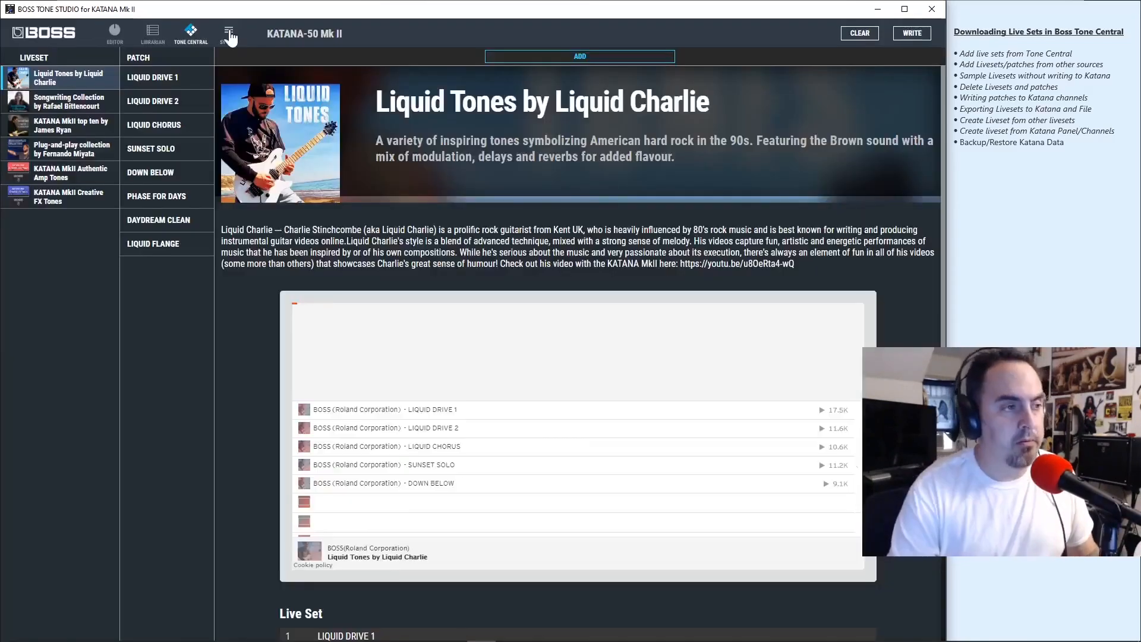
left_click(230, 31)
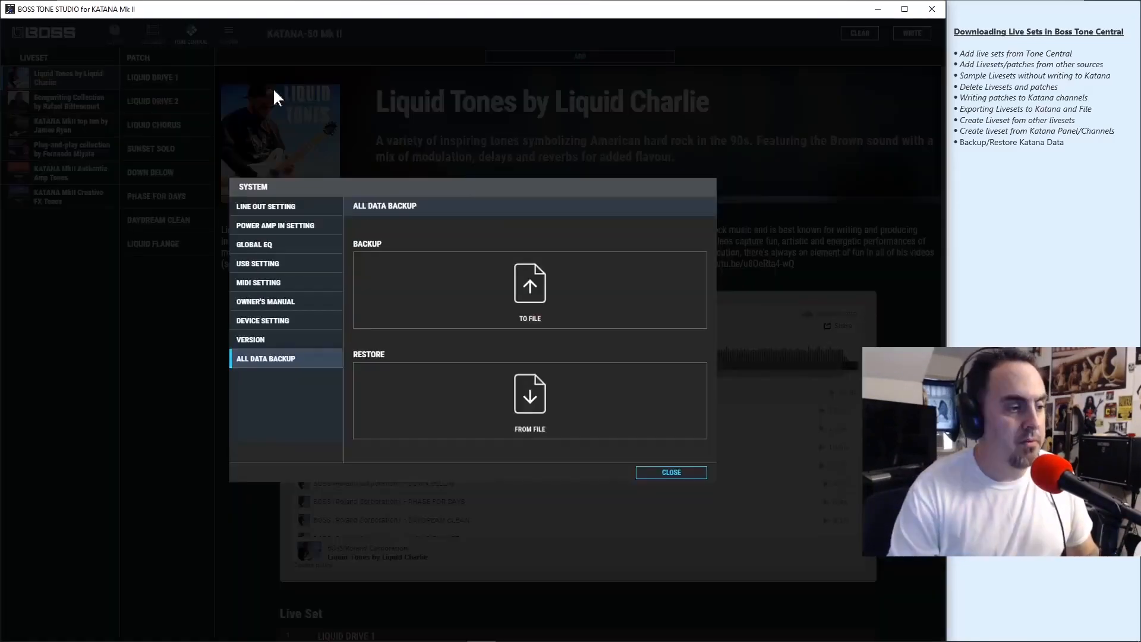
left_click(528, 395)
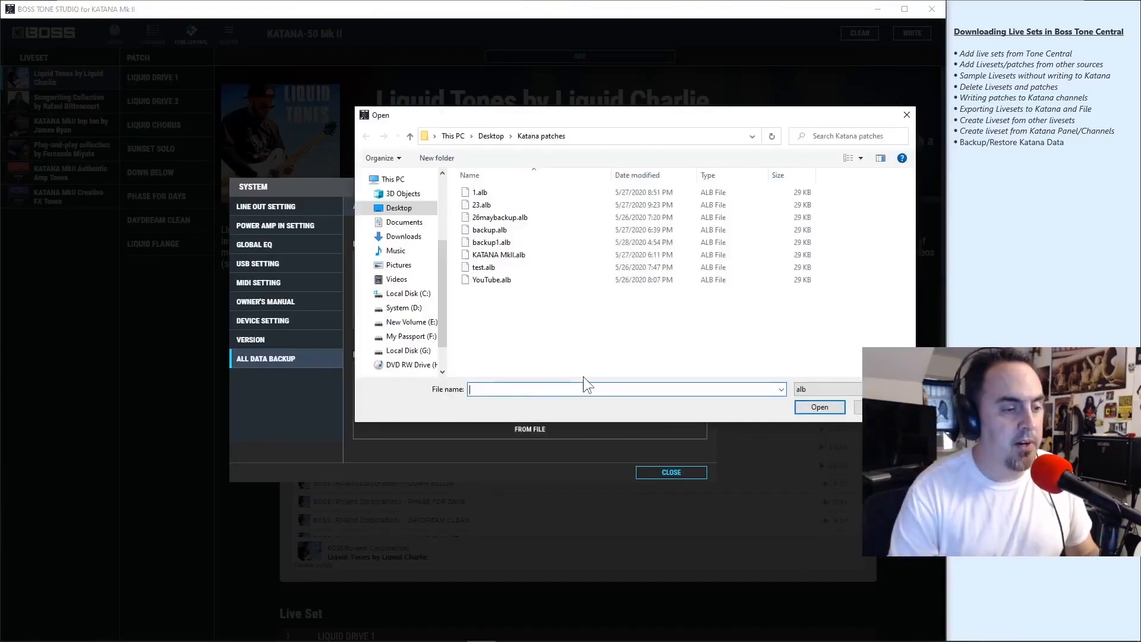
double_click(484, 204)
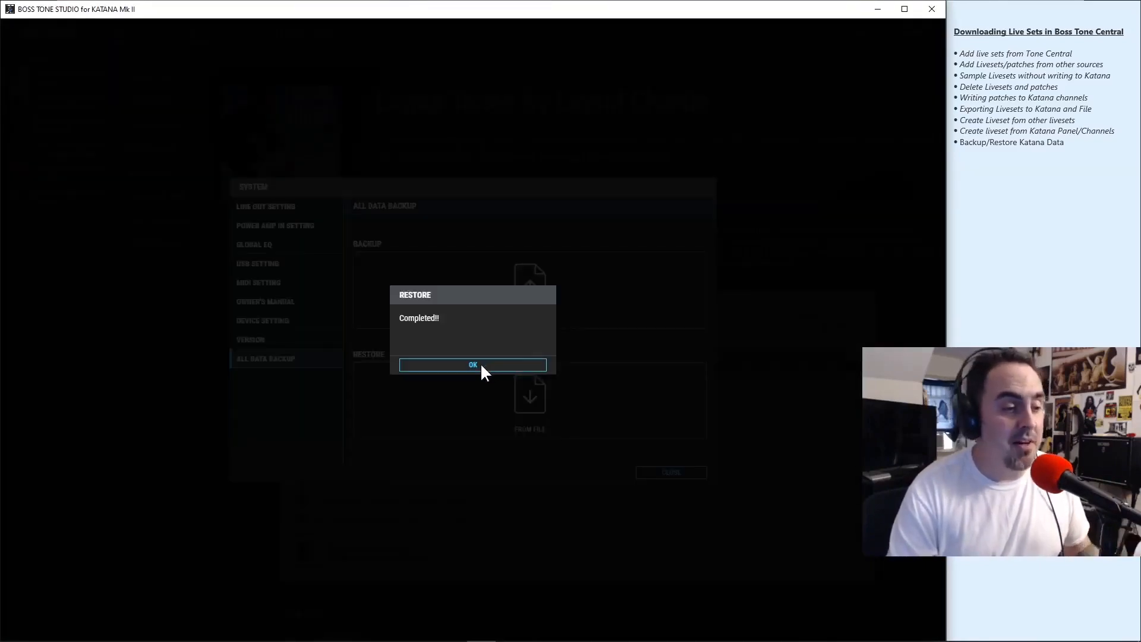
left_click(482, 367)
left_click(668, 474)
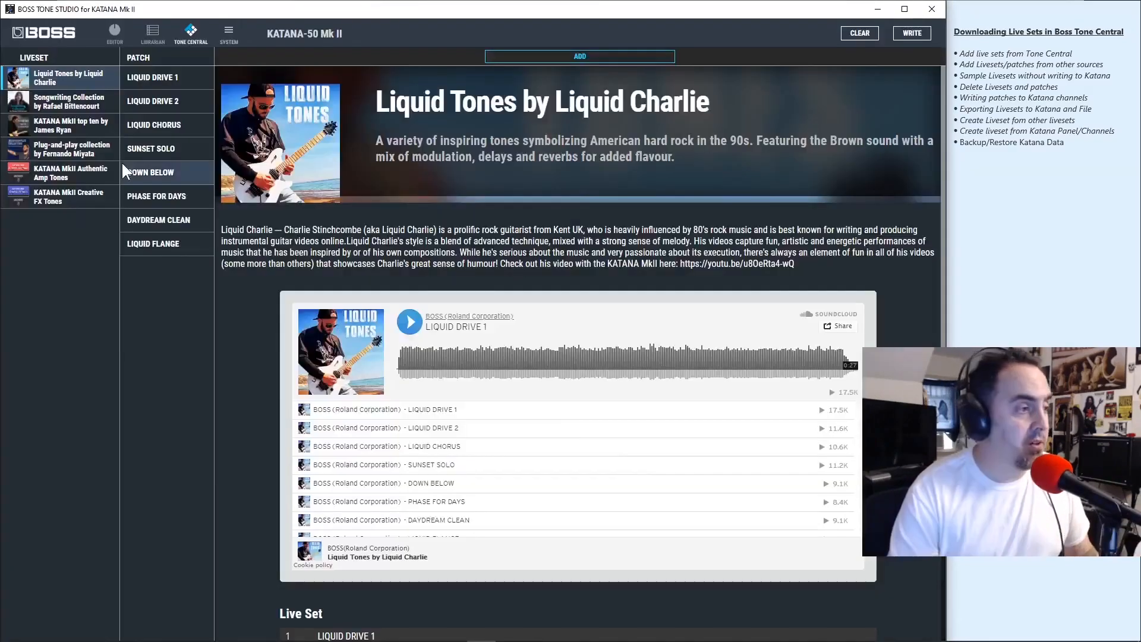
- Return to the Librarian and initialize the temporary tone setting of channel A: CH-1
left_click(137, 39)
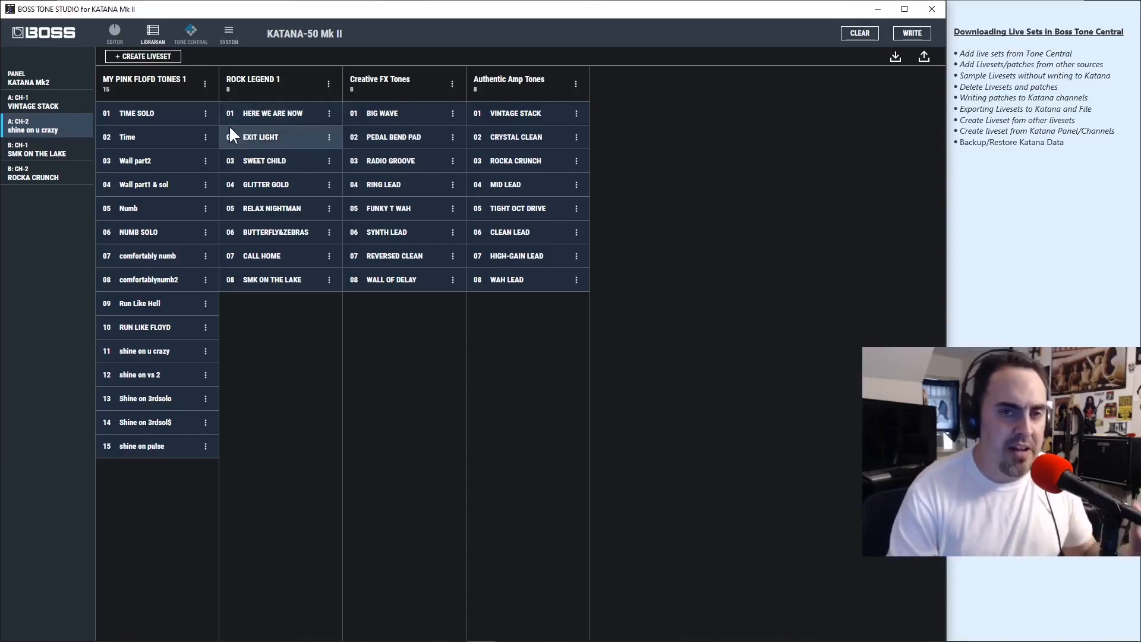
left_click(47, 102)
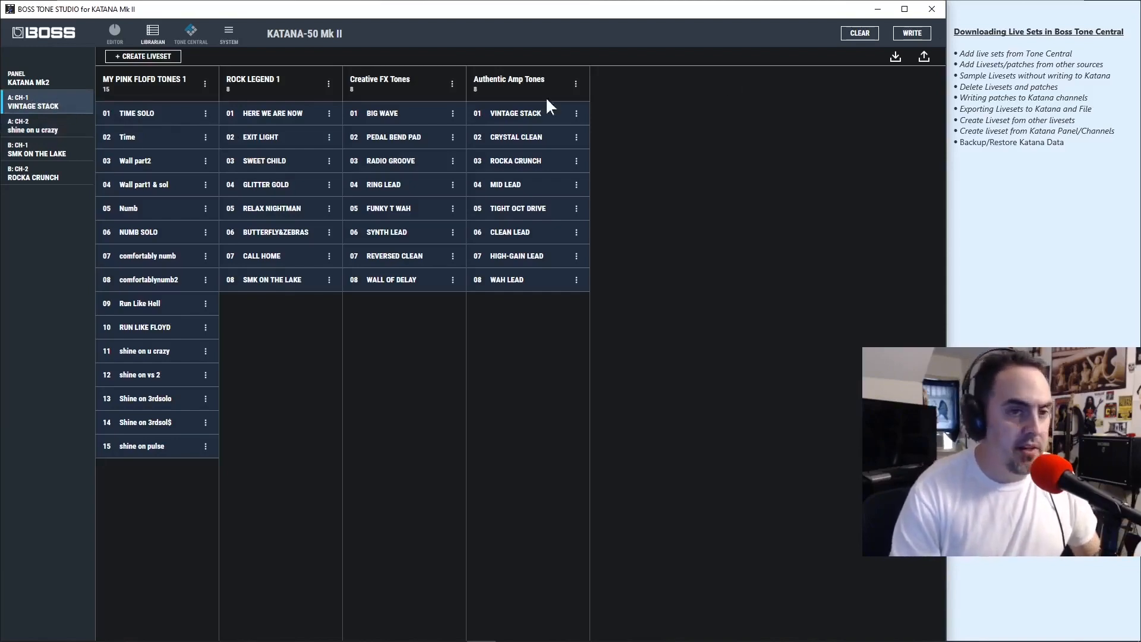
left_click(859, 33)
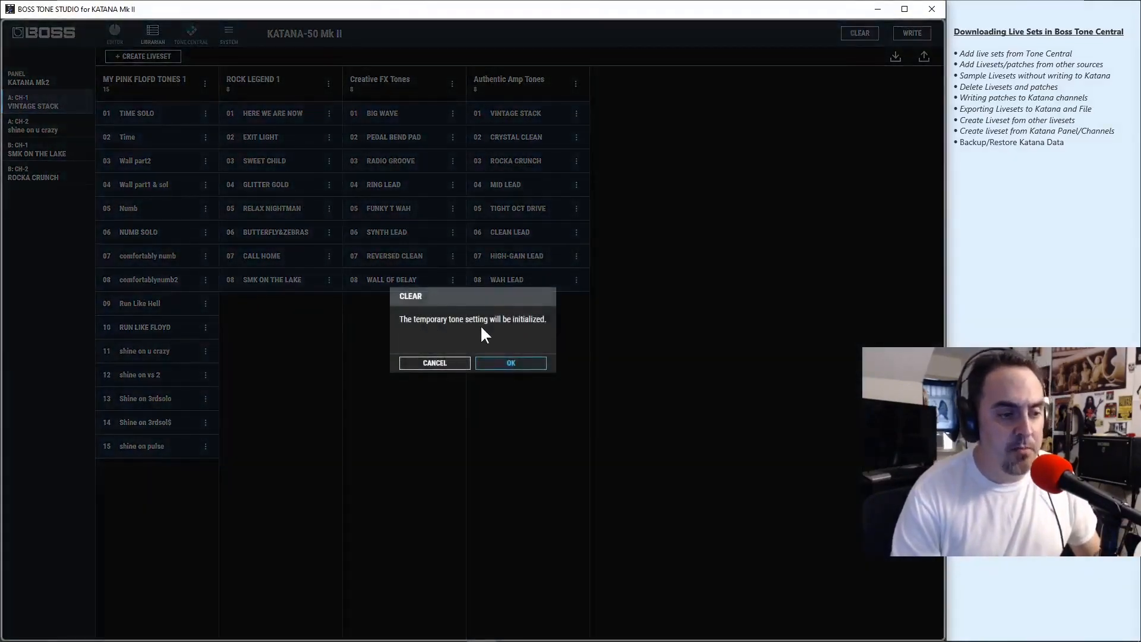
left_click(510, 364)
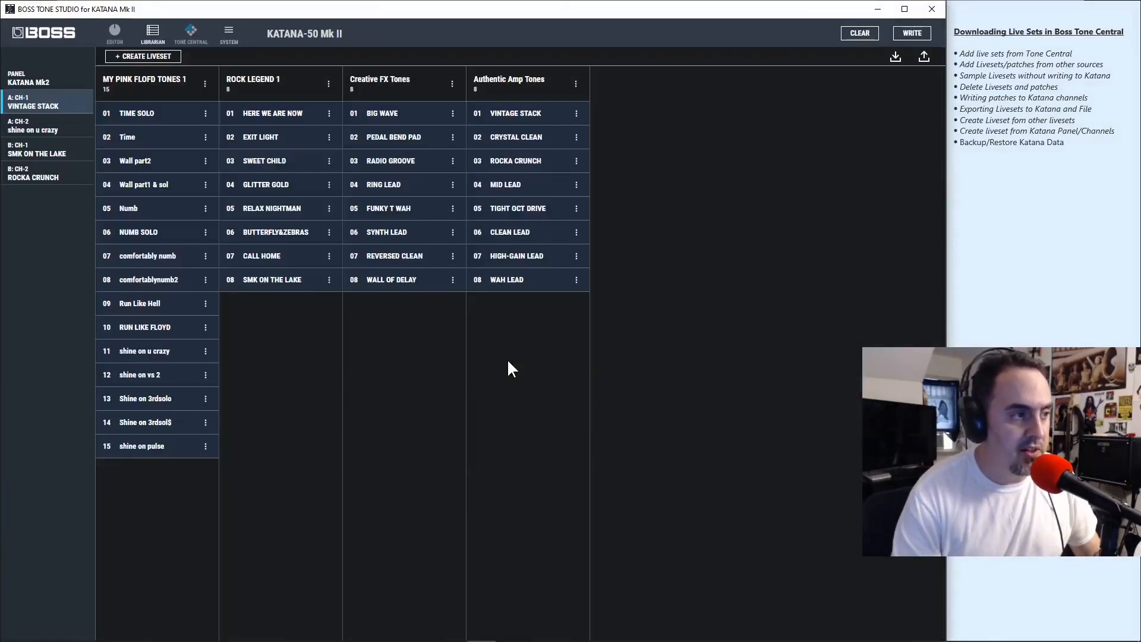
- Write the initialized tone from the Editor to channel A: CH1 with the tone setting name A-1
left_click(114, 34)
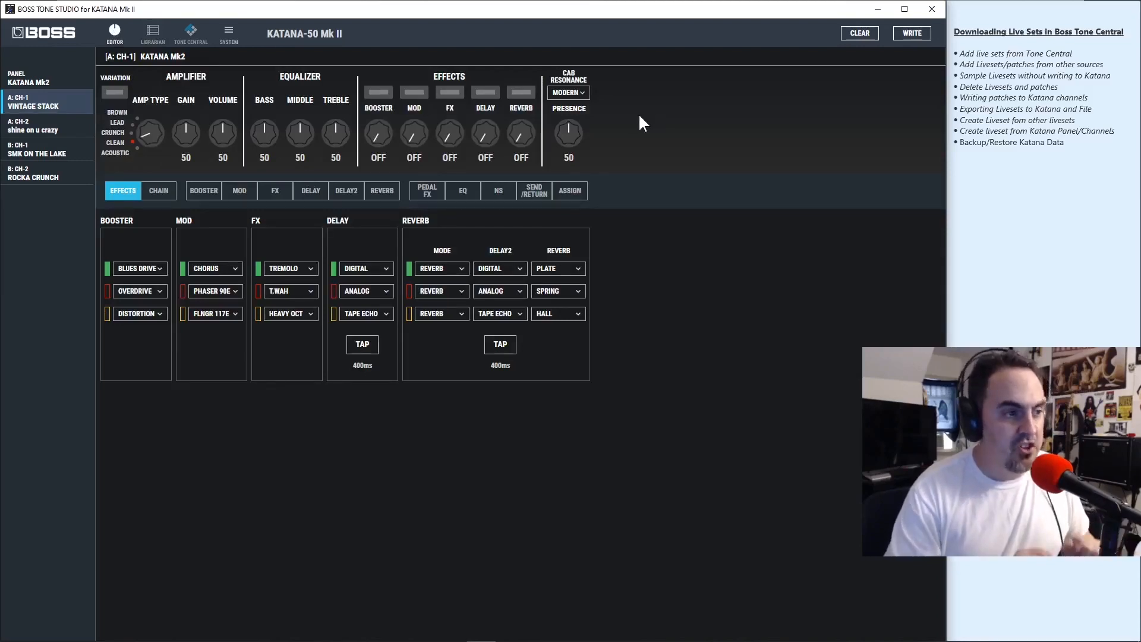
left_click(904, 35)
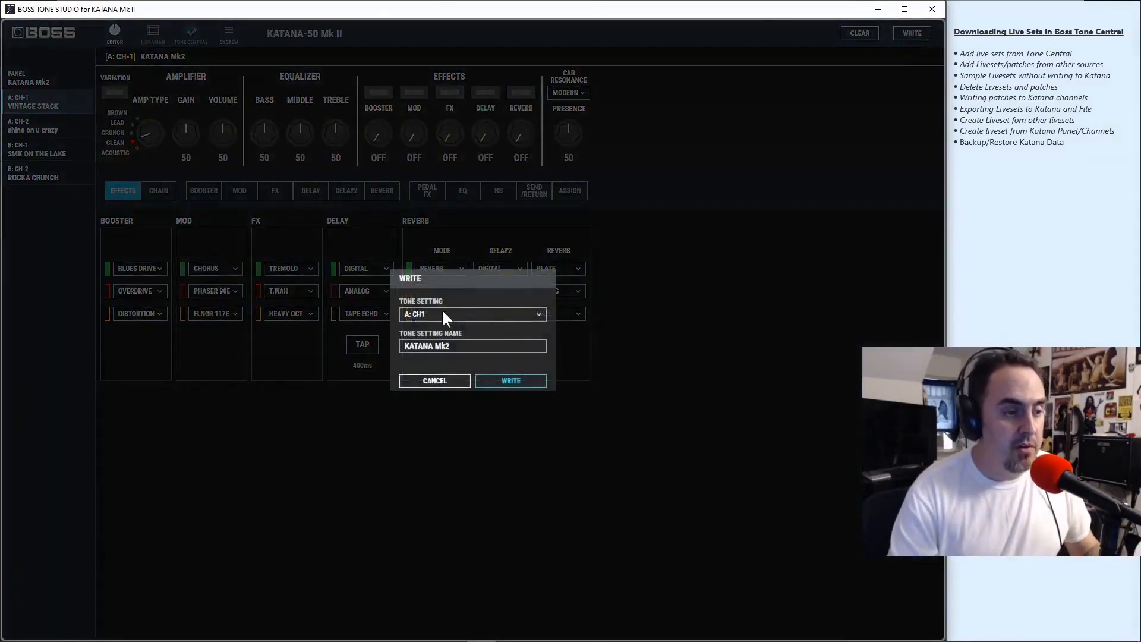
left_click_drag(478, 345, 362, 346)
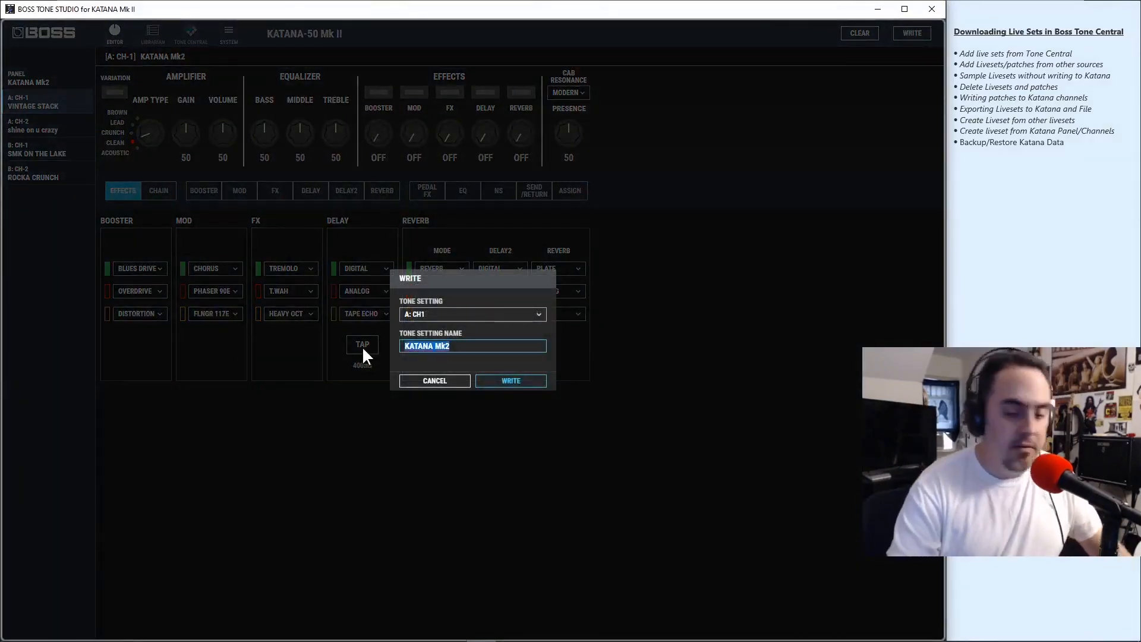
type("A1")
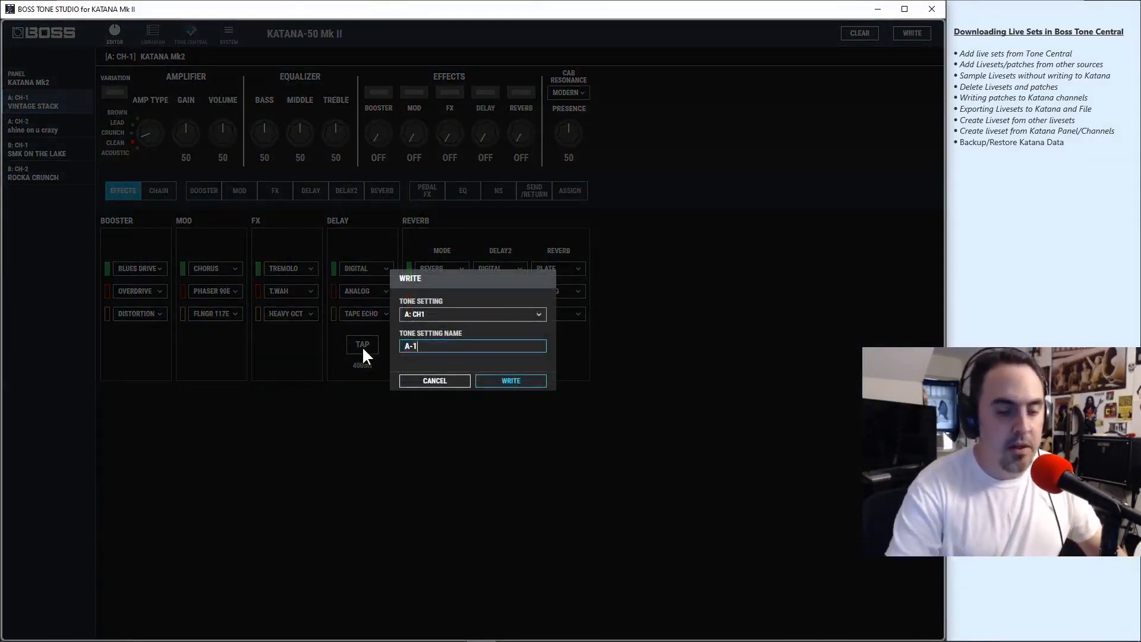
left_click(505, 380)
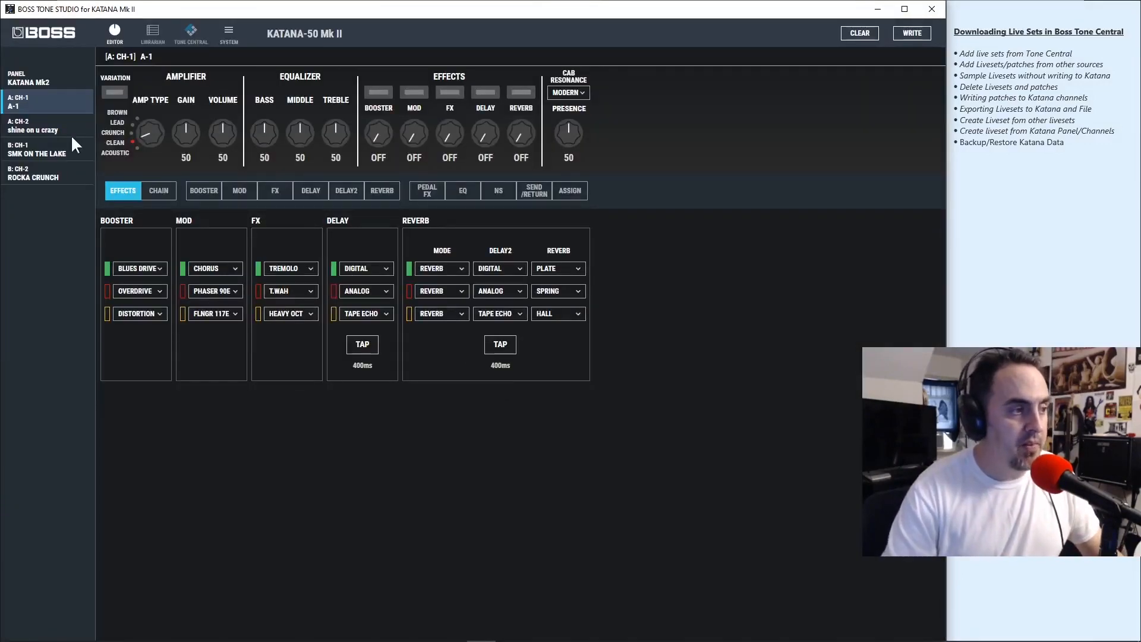
- Compare the Editor settings of channels A: CH-2 and A: CH-1 by switching between them
left_click(54, 126)
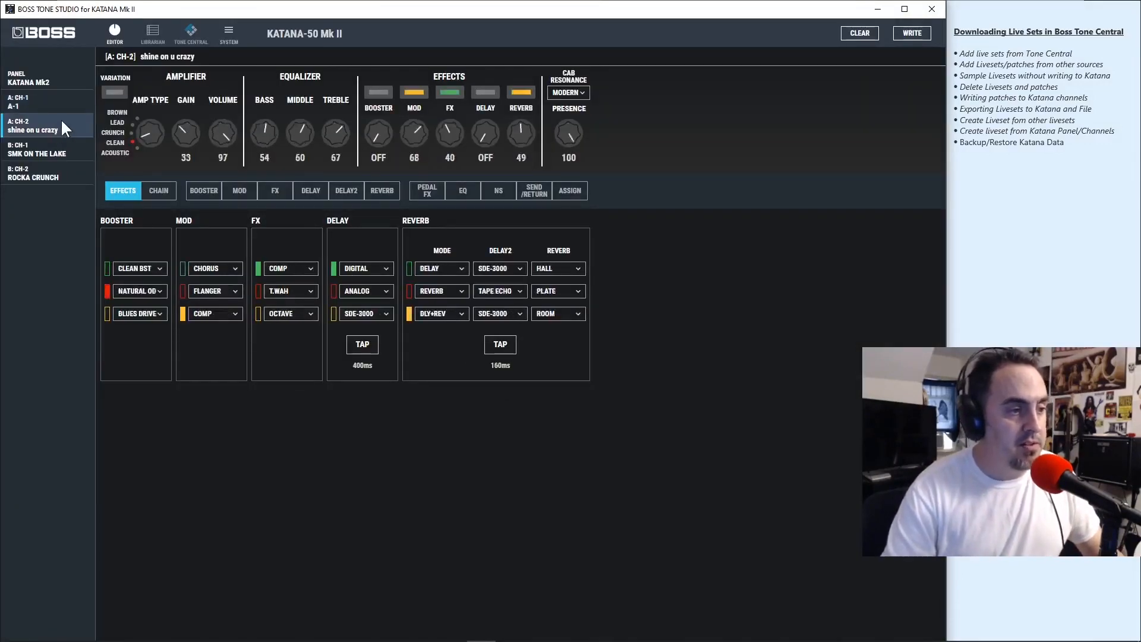
left_click(41, 106)
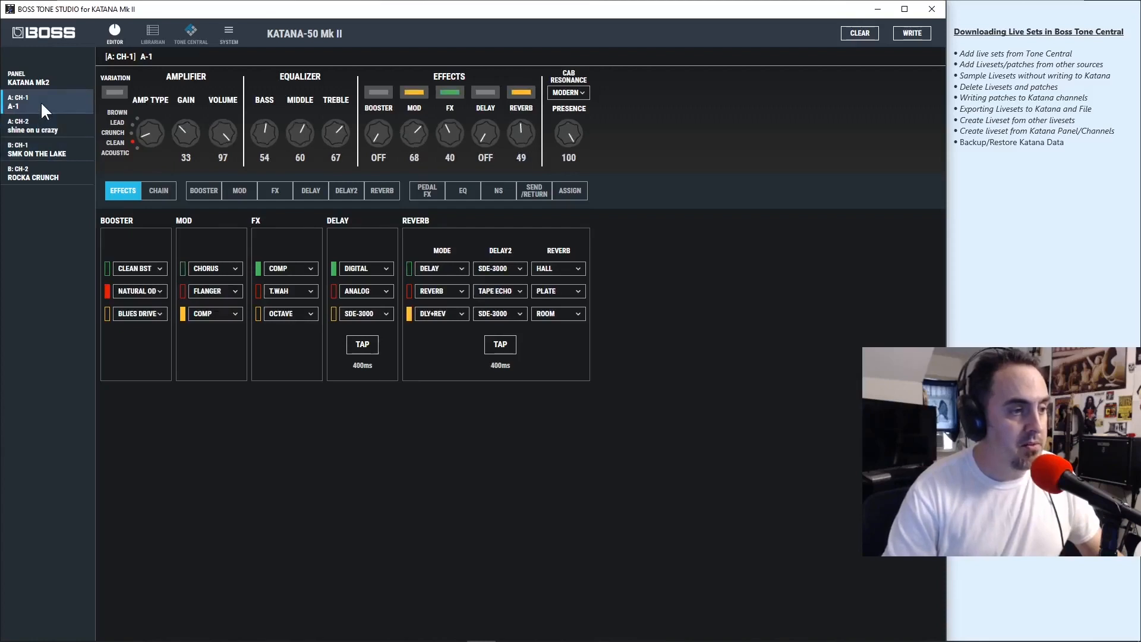